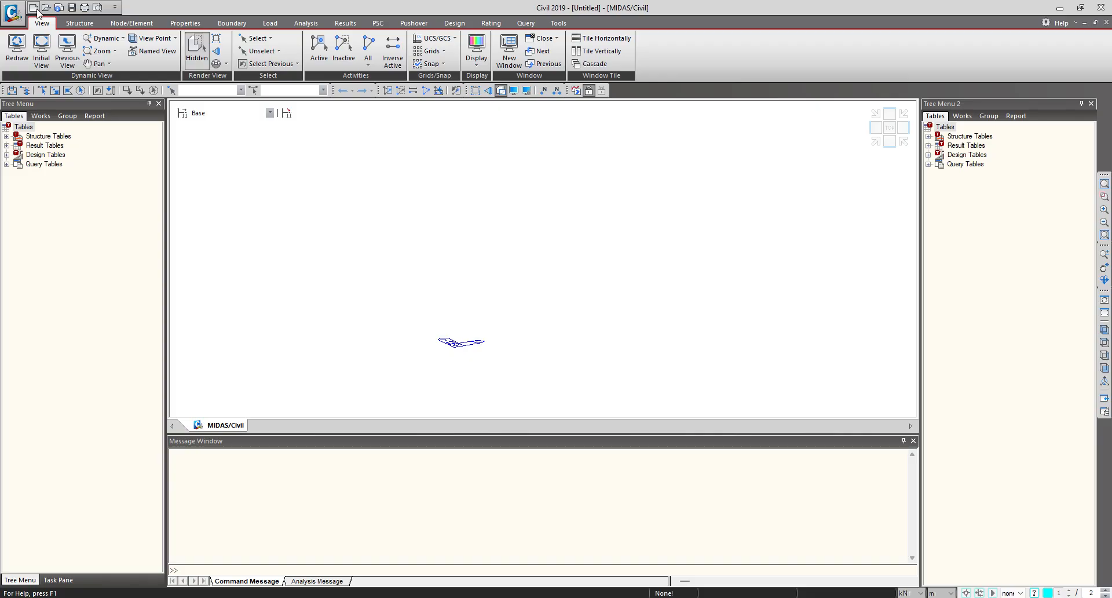
pyautogui.click(558, 23)
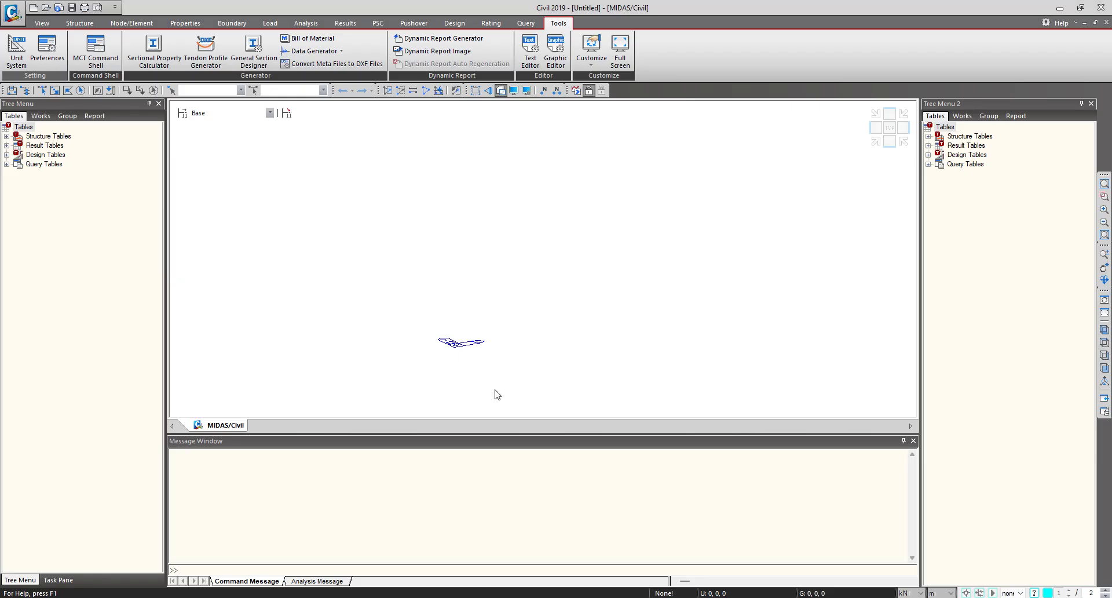
pyautogui.click(80, 23)
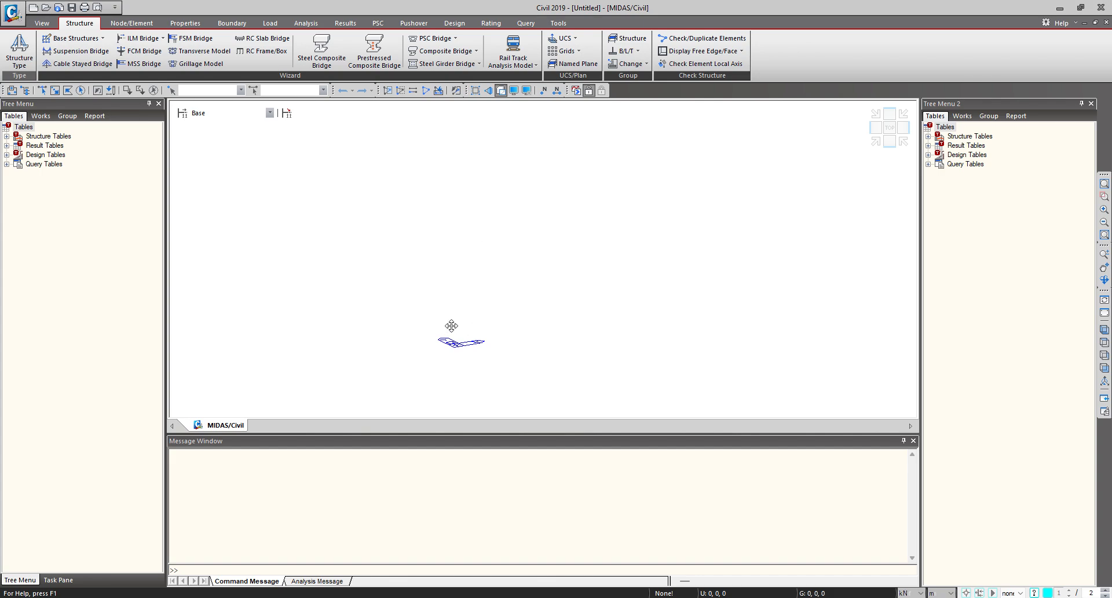
pyautogui.click(598, 404)
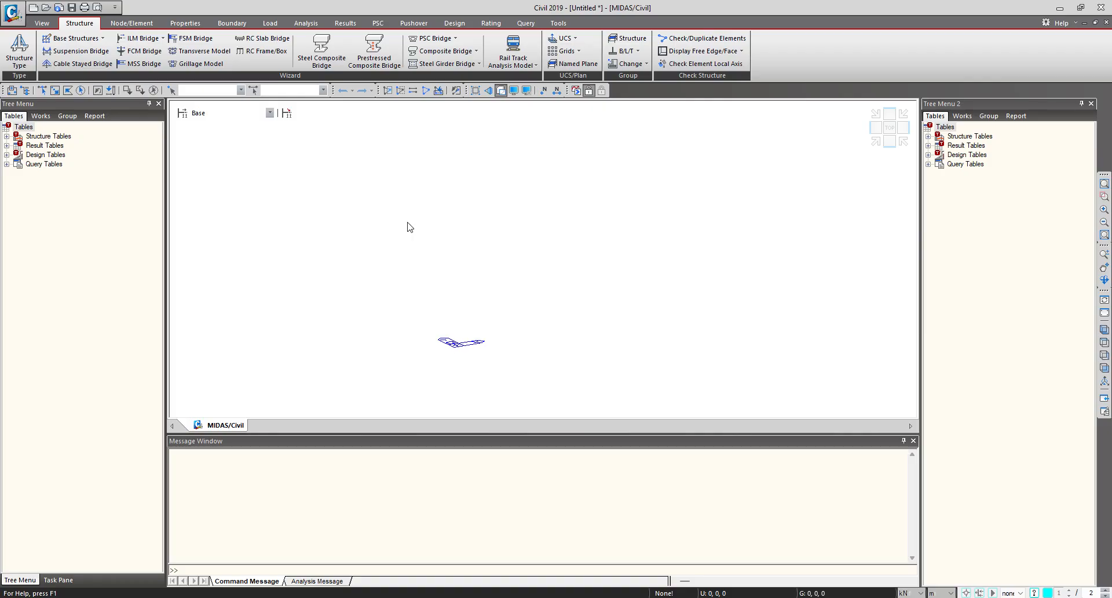
pyautogui.click(185, 23)
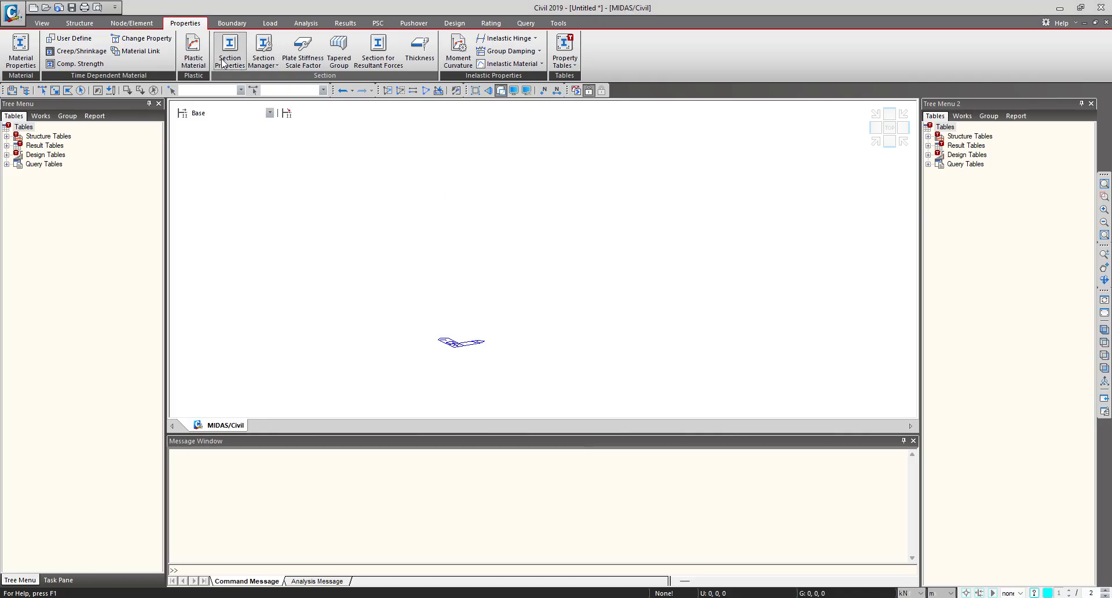
# Step: Create a node at coordinates 0, 0, 0
pyautogui.click(137, 23)
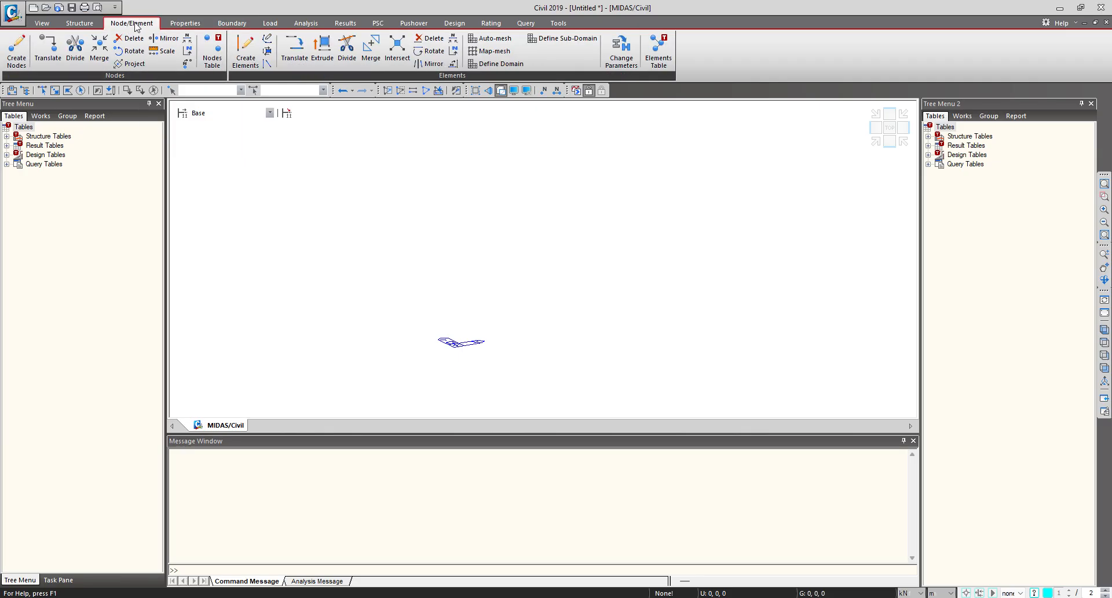
pyautogui.click(26, 74)
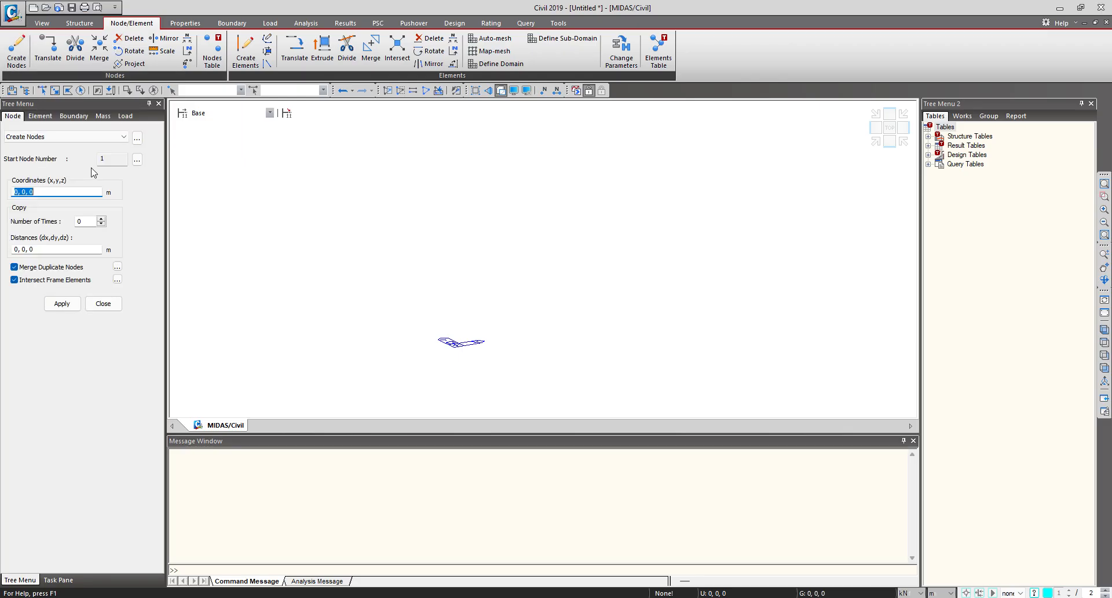
pyautogui.click(77, 192)
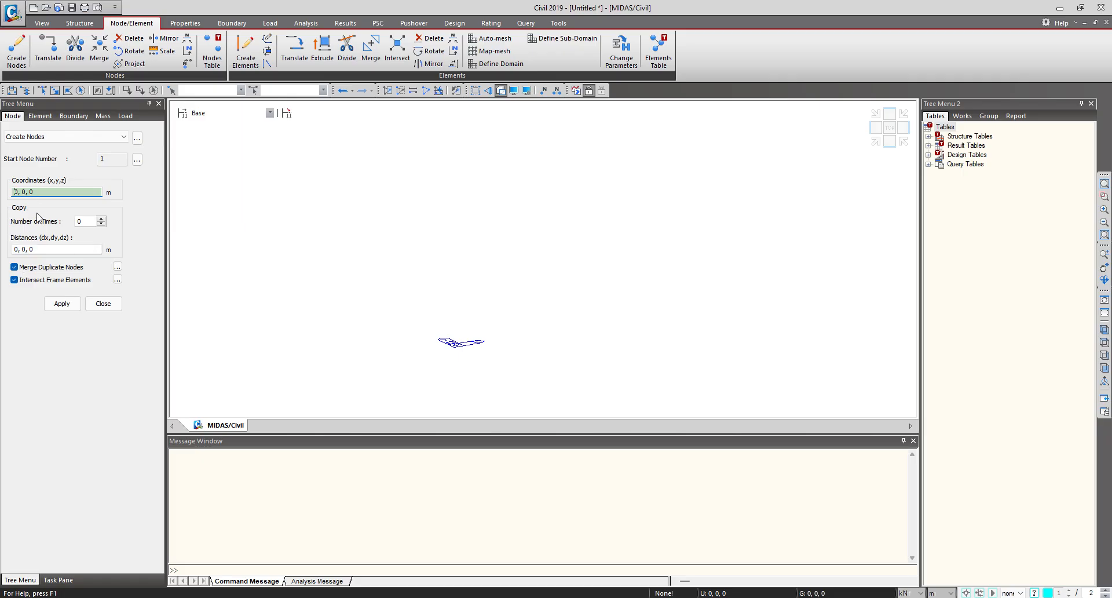
pyautogui.click(70, 308)
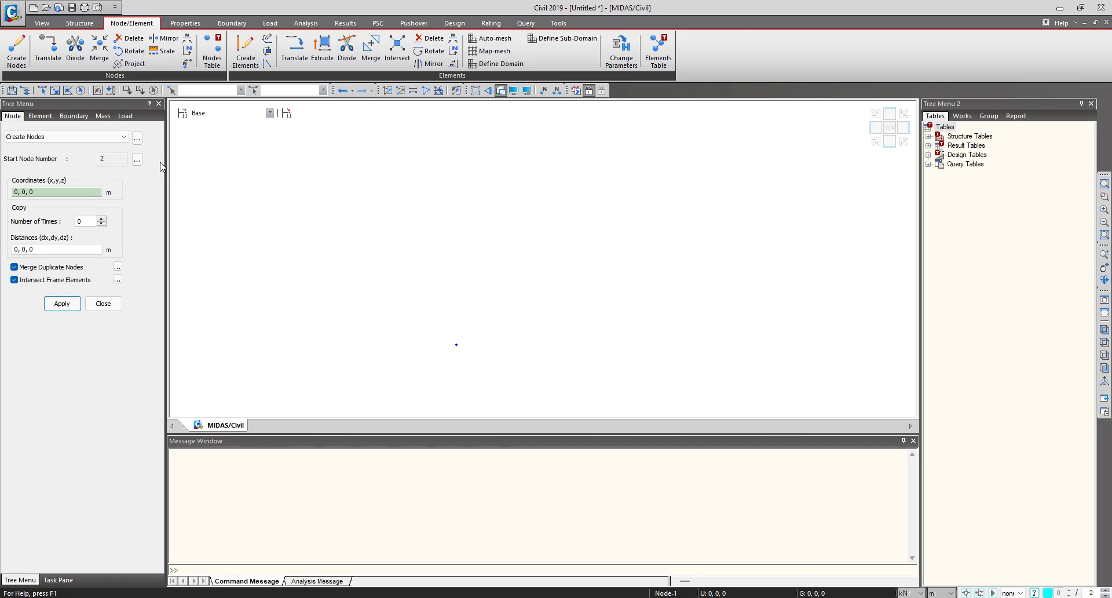
# Step: Copy the origin node once at an equal distance of 5, 0, 0 m
pyautogui.click(44, 91)
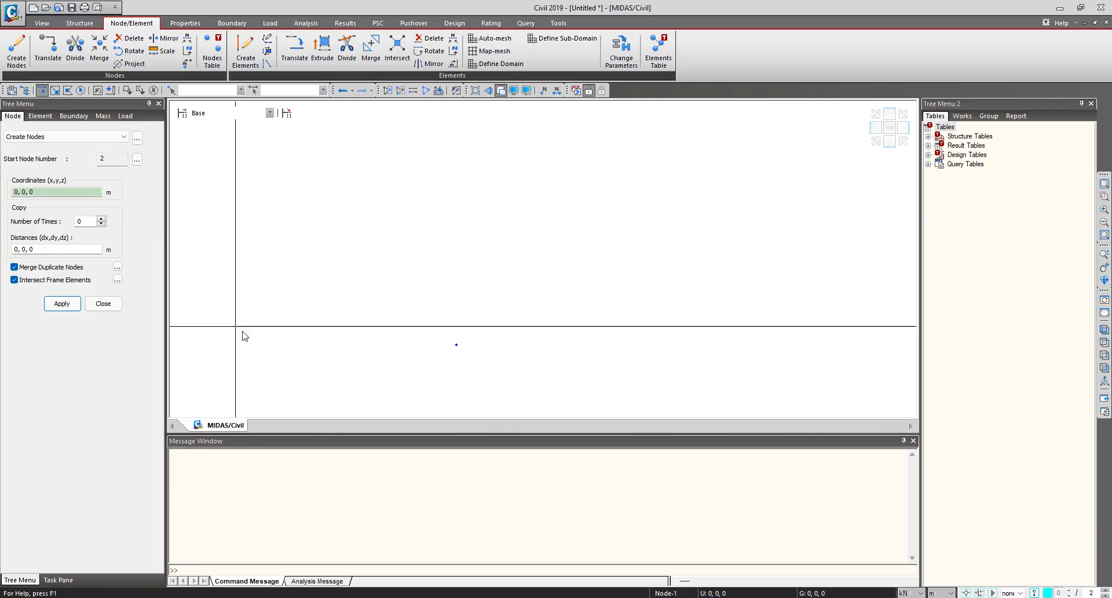
pyautogui.click(457, 345)
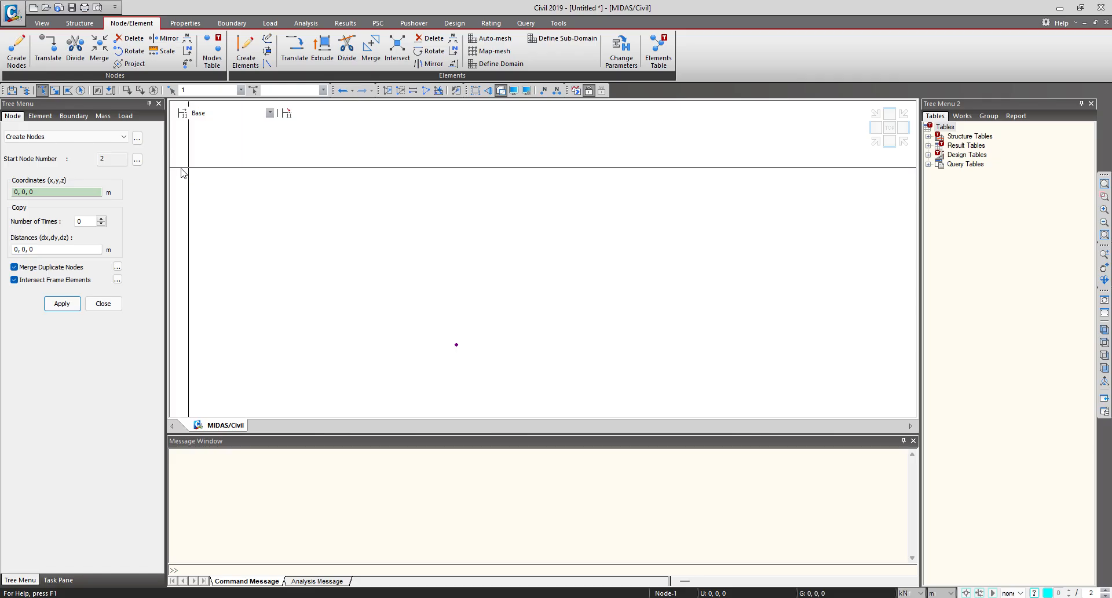
pyautogui.click(49, 138)
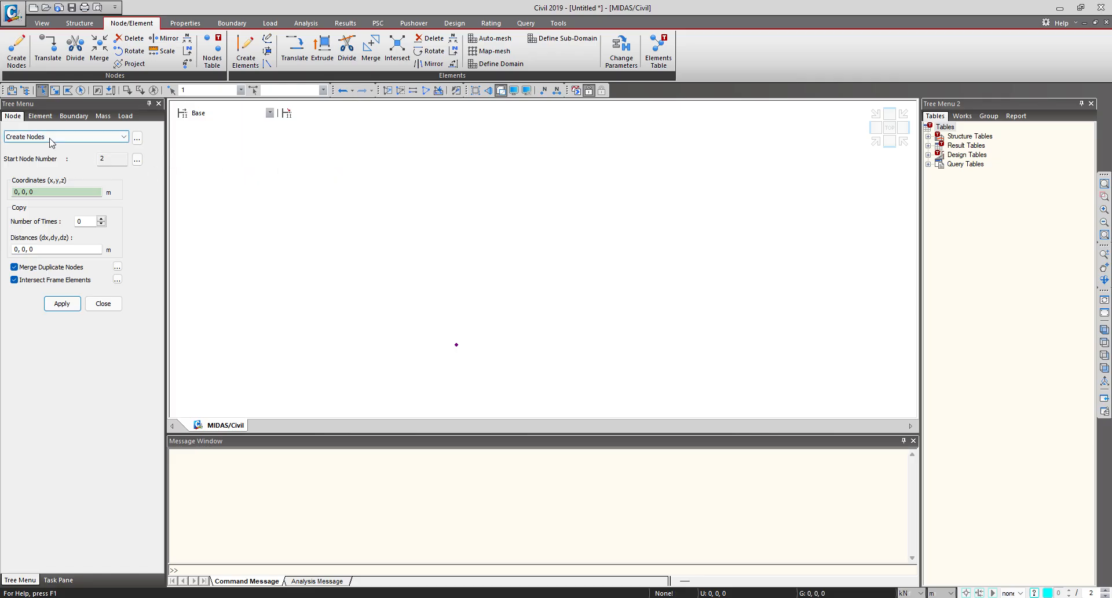
pyautogui.click(52, 164)
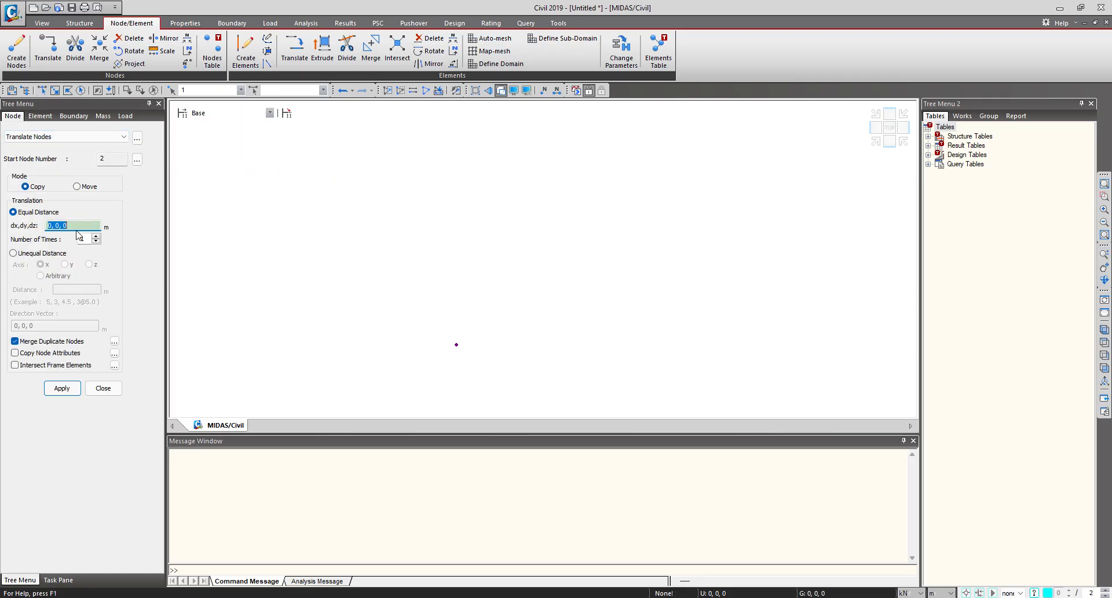
pyautogui.moveTo(51, 231); pyautogui.dragTo(47, 232)
pyautogui.write('5')
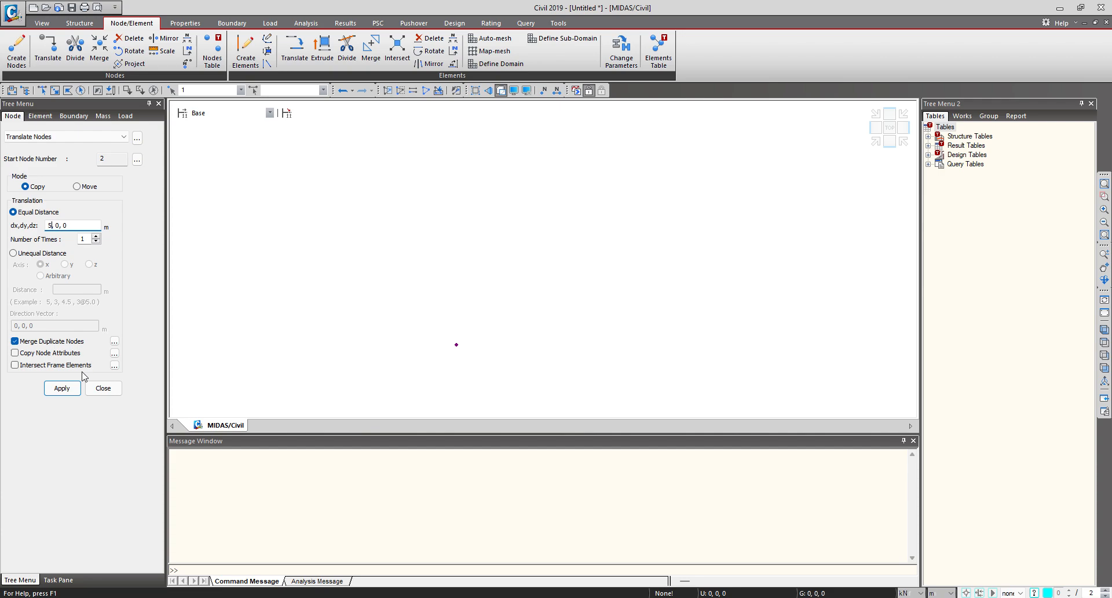
pyautogui.click(71, 388)
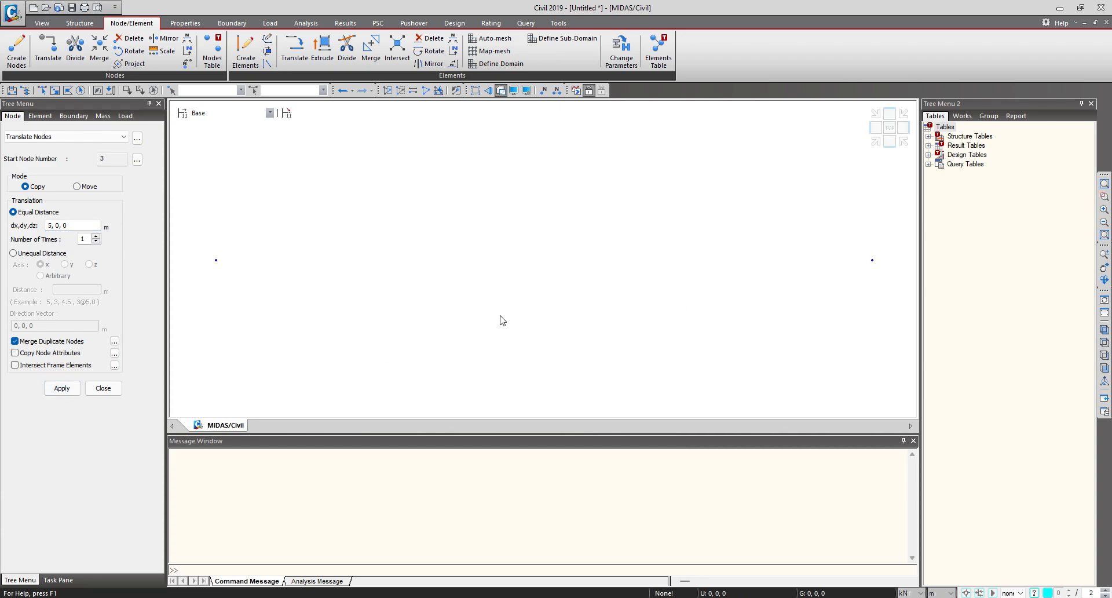
pyautogui.scroll(-2, 633, 288)
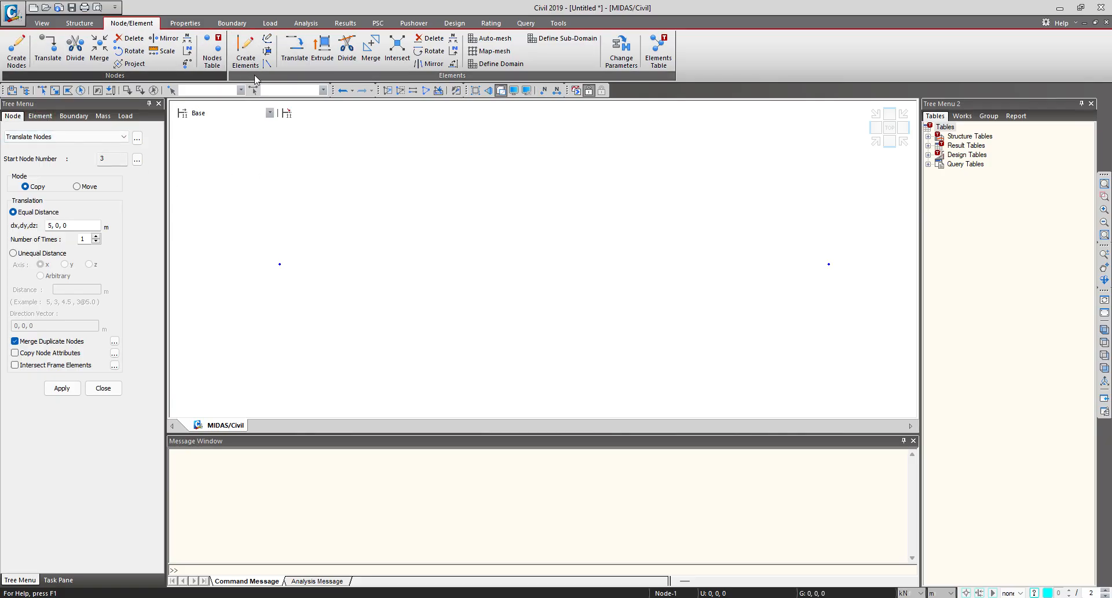
# Step: Show the node numbers and create a general beam element from node 1 to node 2 with material fc' 30 and section PELAT
pyautogui.click(40, 116)
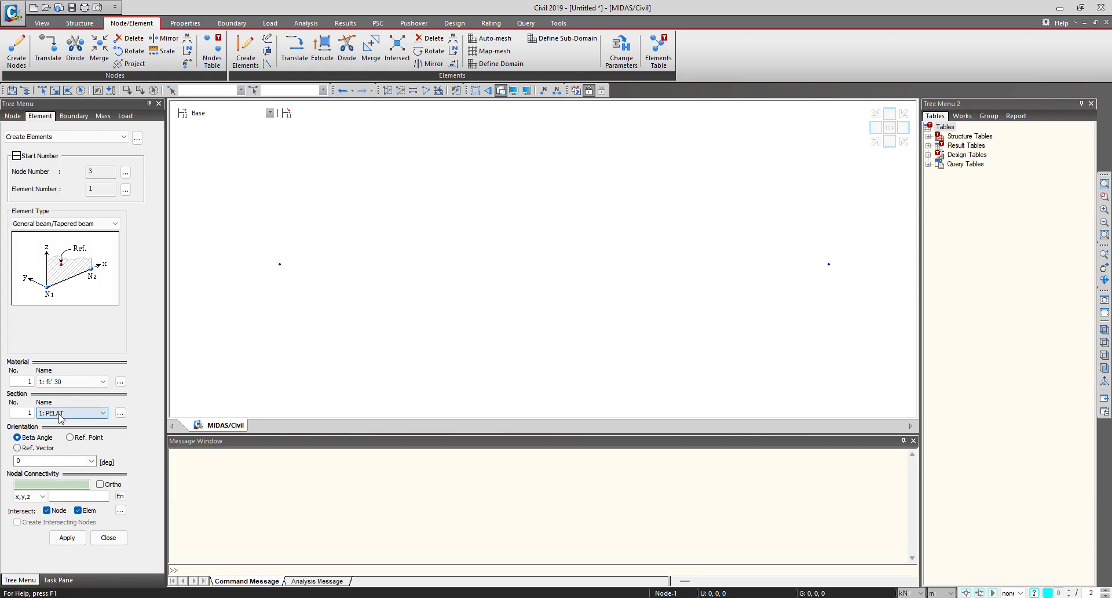
pyautogui.click(44, 484)
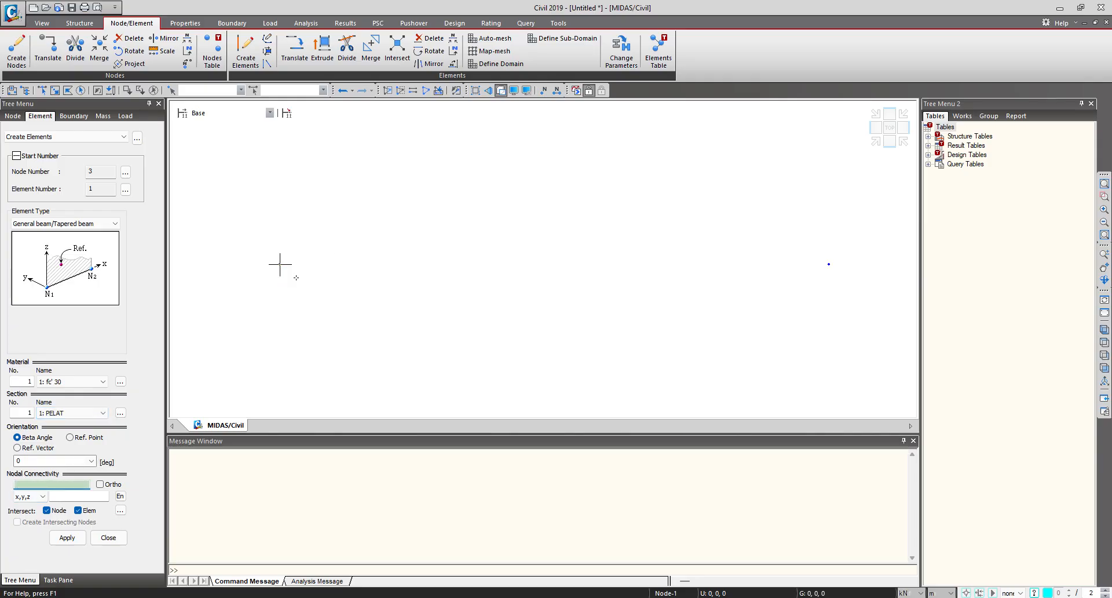
pyautogui.click(544, 91)
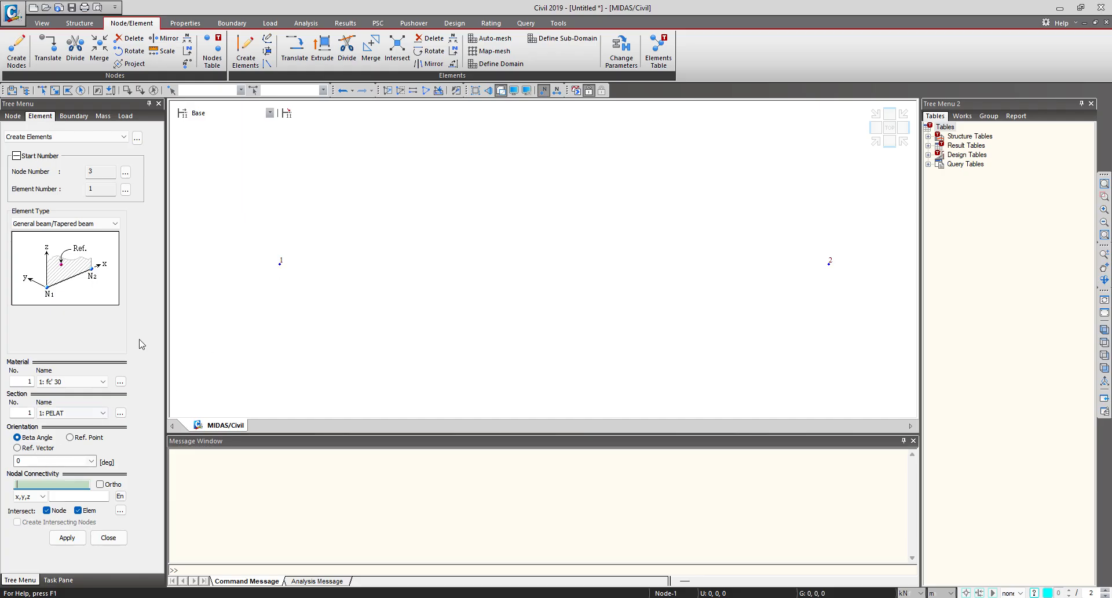
pyautogui.click(292, 277)
pyautogui.click(833, 274)
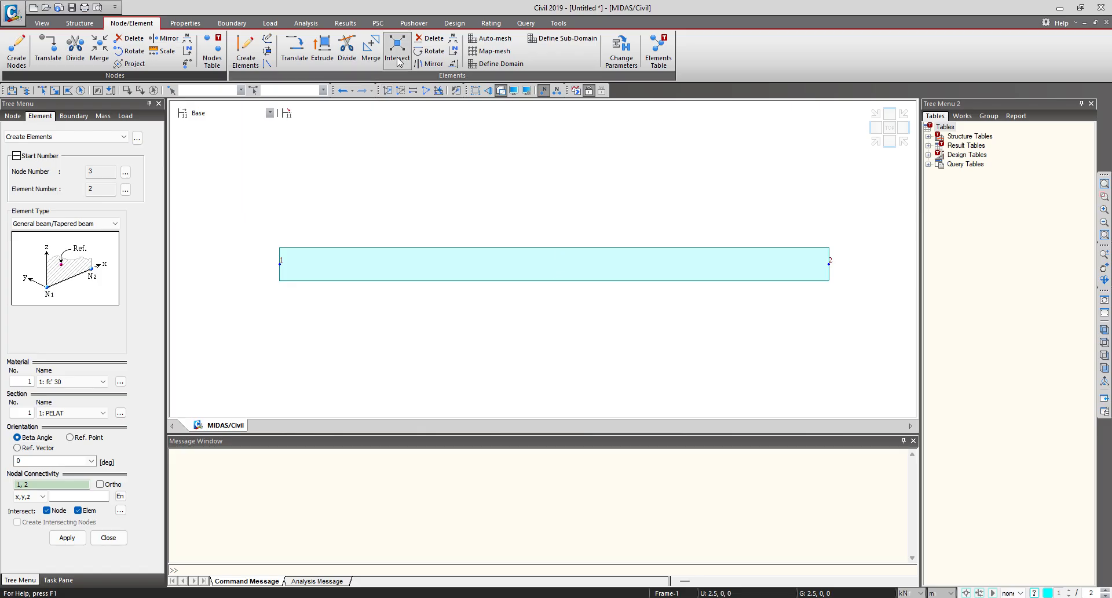
# Step: Add a support at node 1 of the beam that restrains all translations (D-ALL)
pyautogui.click(502, 93)
pyautogui.click(502, 93)
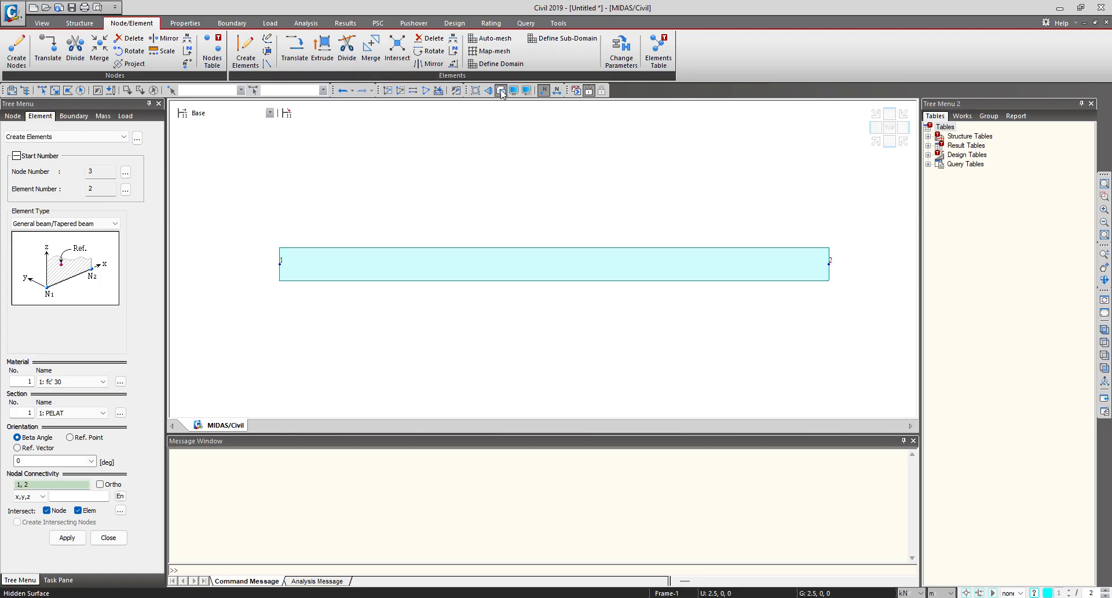
pyautogui.click(877, 143)
pyautogui.scroll(-4, 586, 243)
pyautogui.moveTo(574, 313); pyautogui.dragTo(423, 315, button='middle')
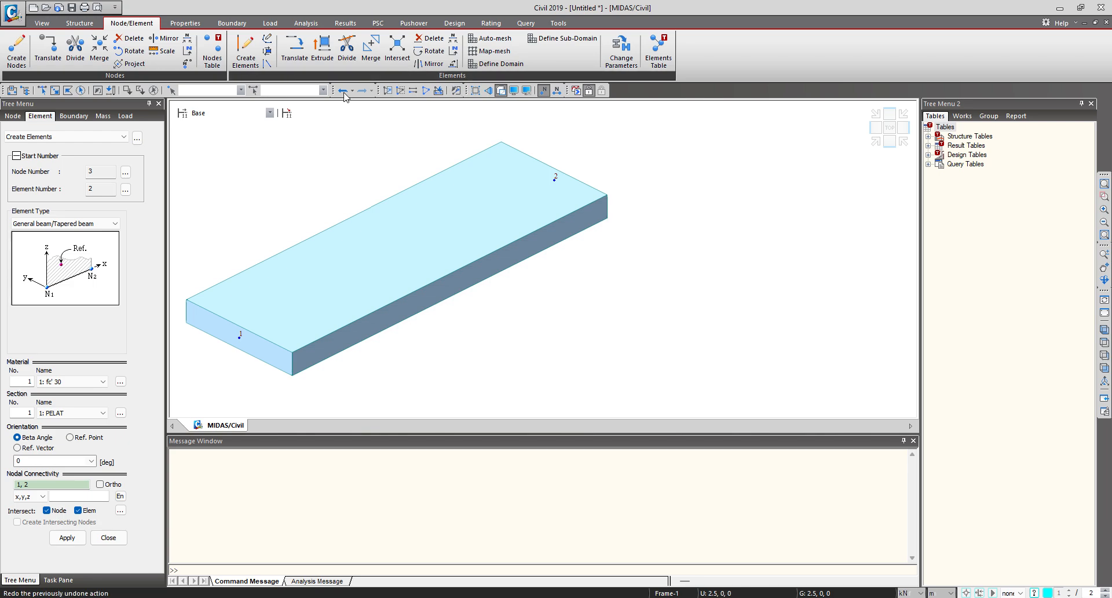
pyautogui.click(232, 22)
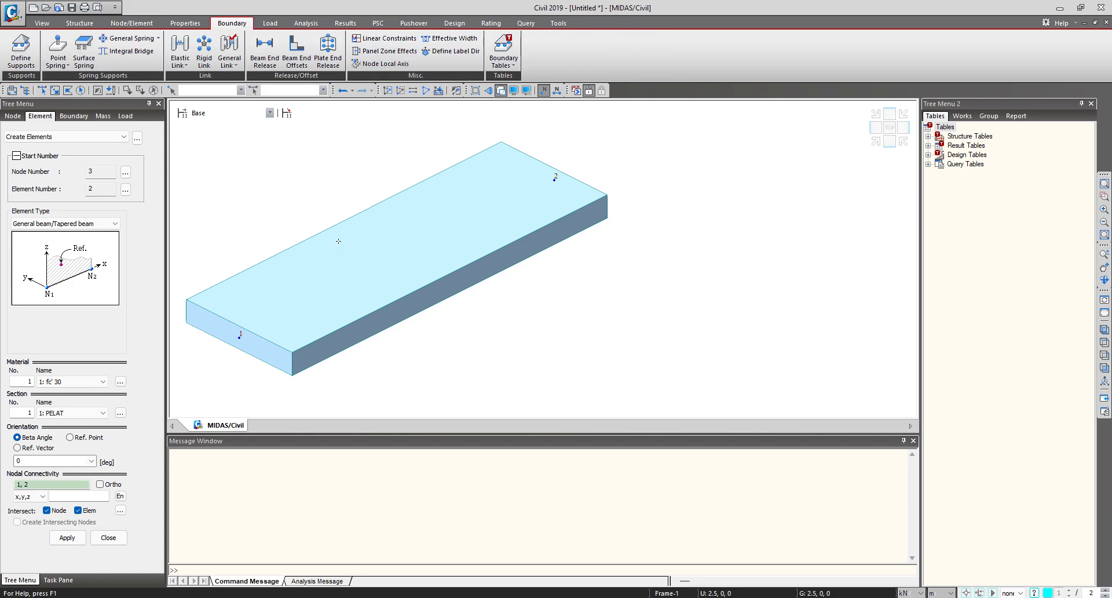
pyautogui.click(21, 49)
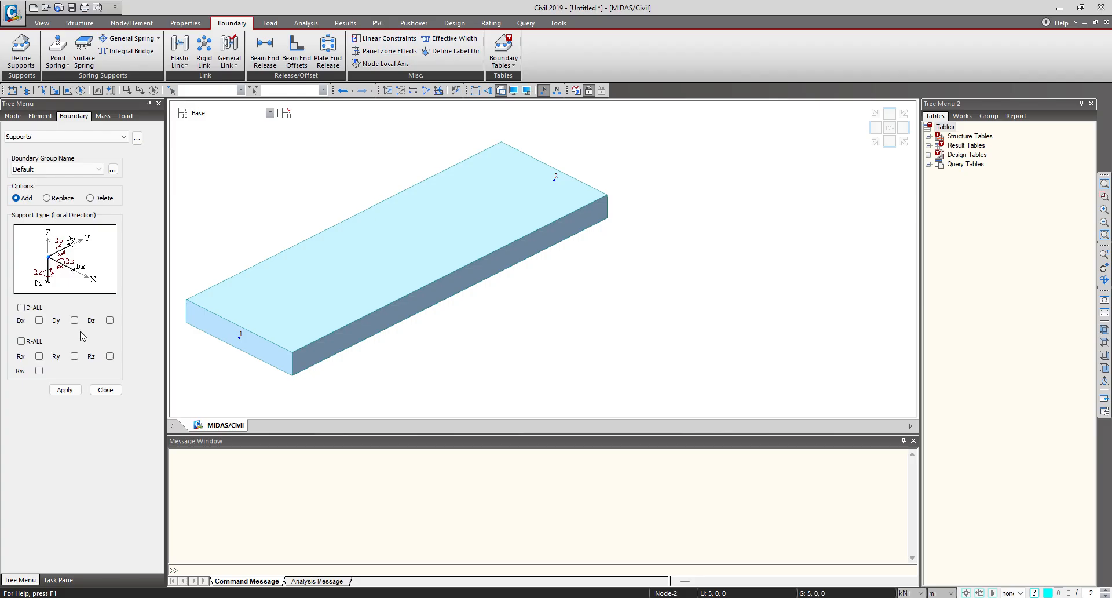
pyautogui.click(41, 90)
pyautogui.click(239, 337)
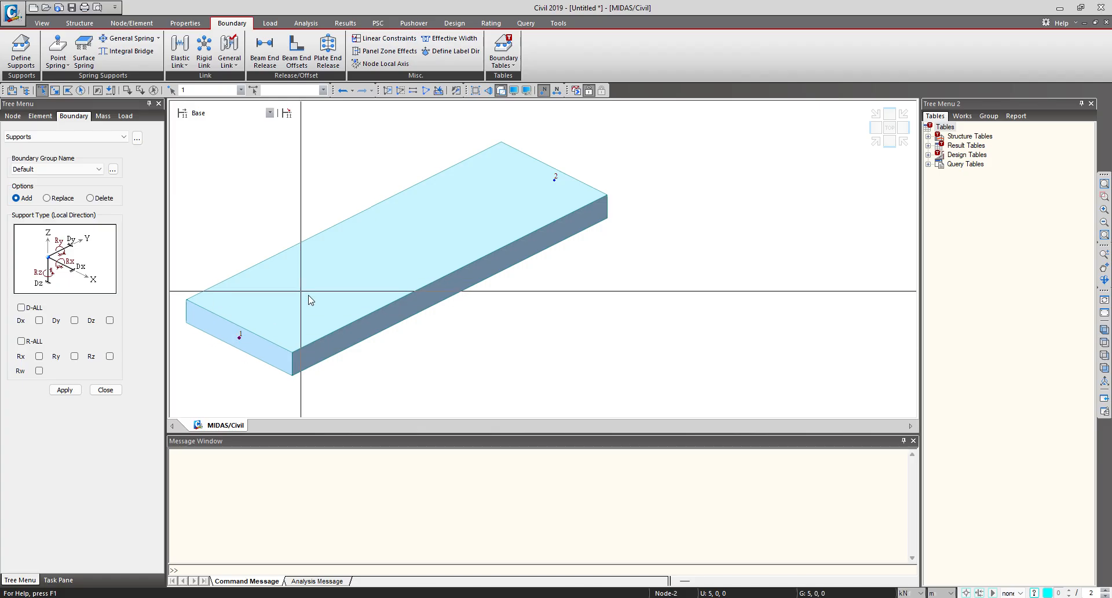
pyautogui.click(21, 308)
pyautogui.click(58, 391)
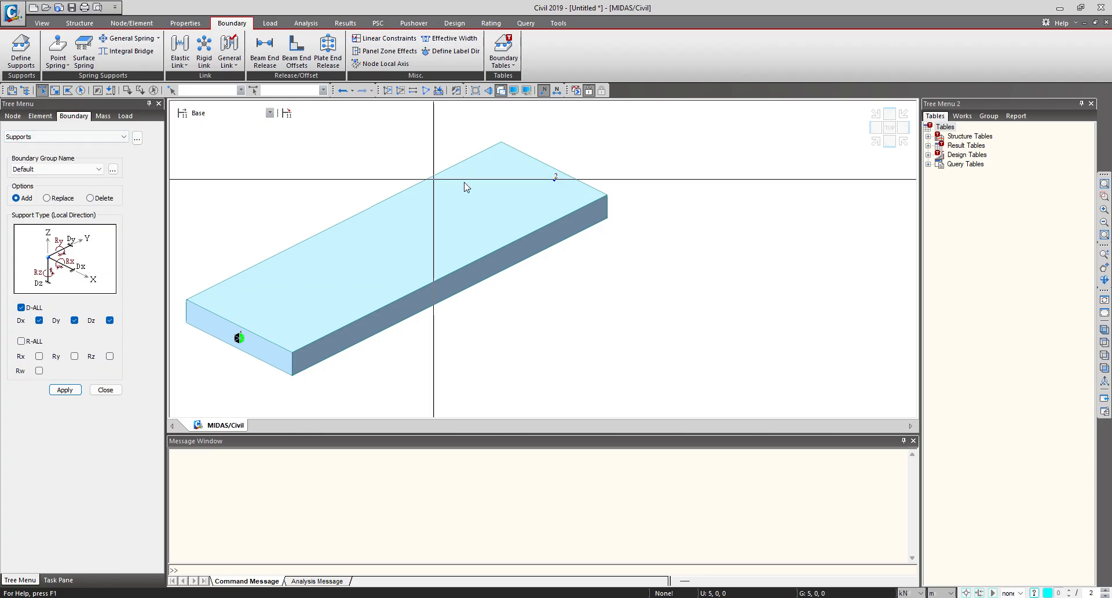
# Step: Add a support at node 2 restraining only Dy and Dz, leaving Dx free
pyautogui.click(555, 178)
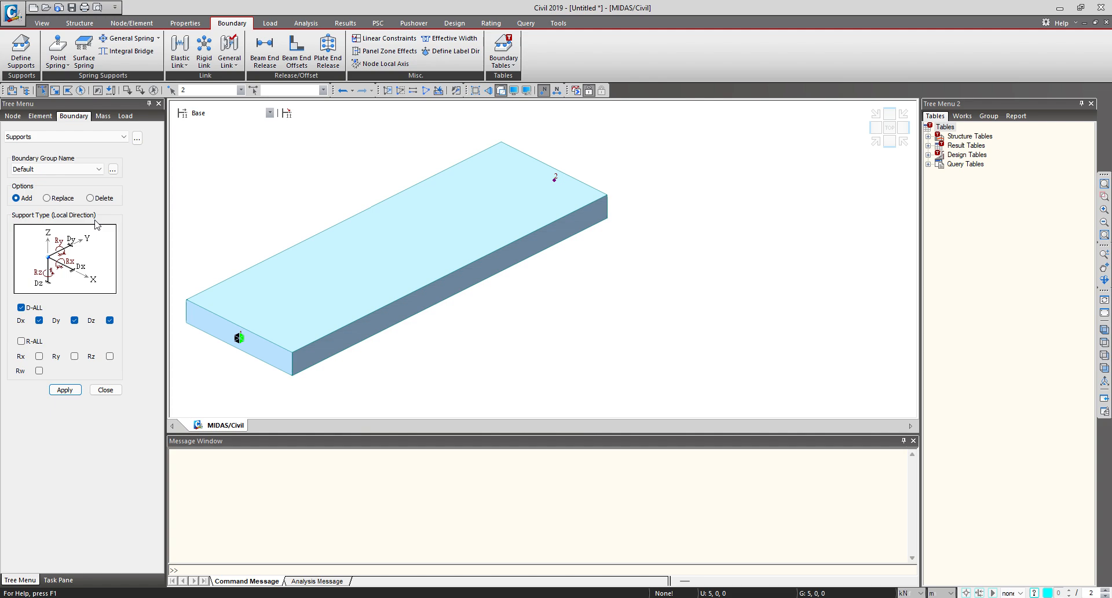
pyautogui.click(39, 321)
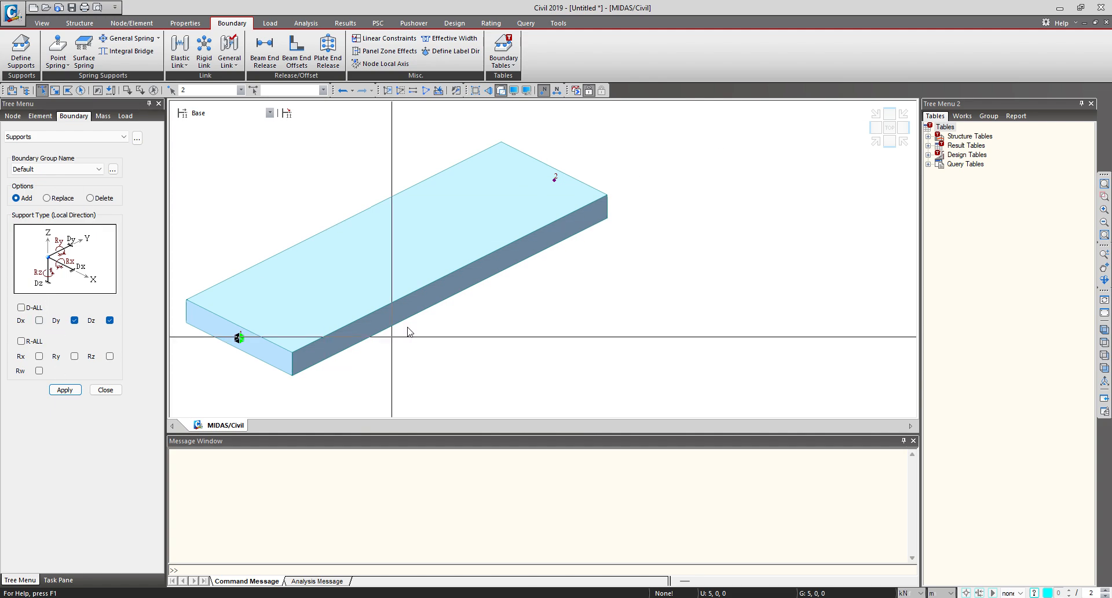
pyautogui.click(65, 390)
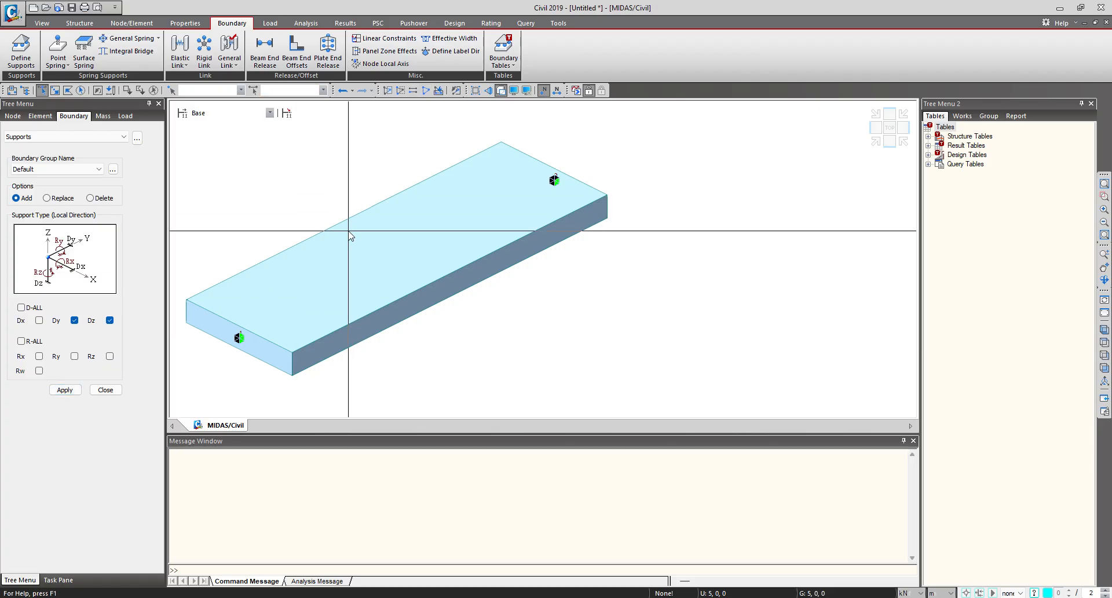
# Step: Add self-weight to load case MS in the Default load group with a Z factor of -1
pyautogui.click(271, 23)
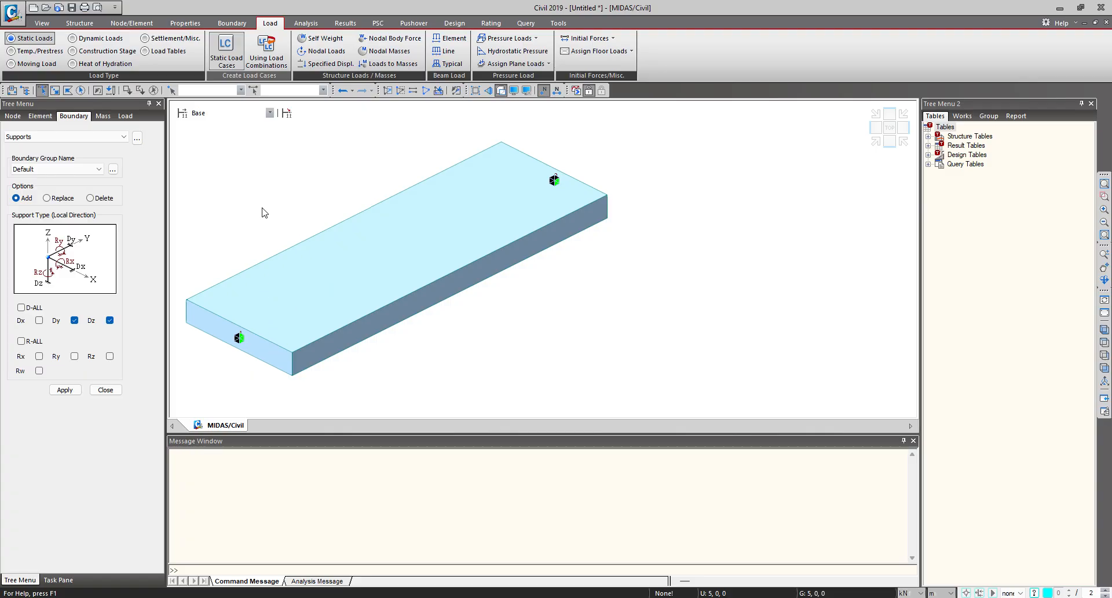
pyautogui.click(460, 134)
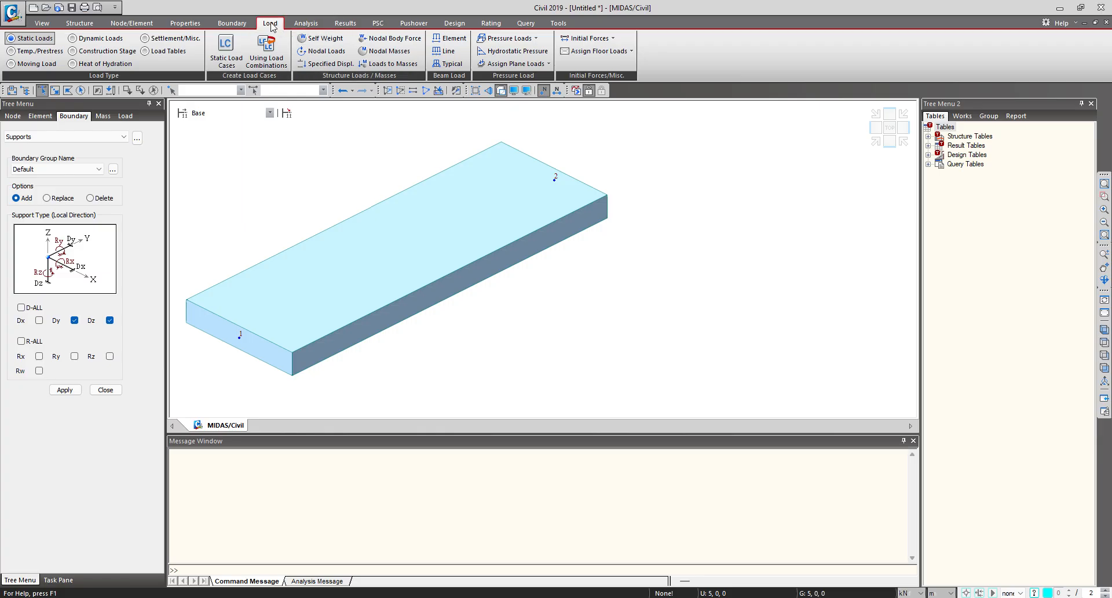
pyautogui.click(322, 38)
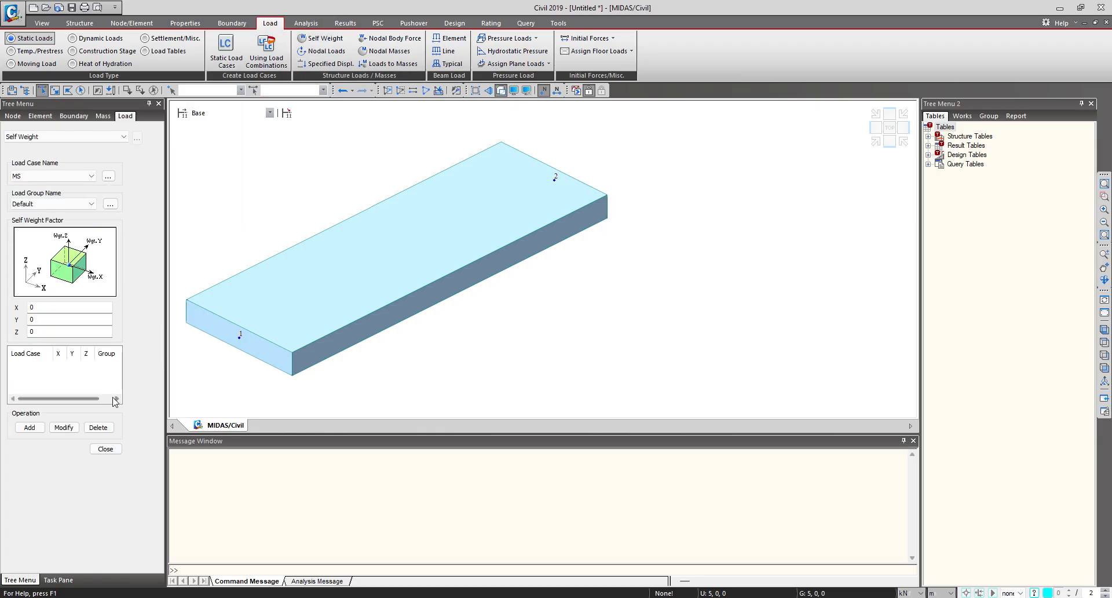
pyautogui.click(31, 178)
pyautogui.click(31, 177)
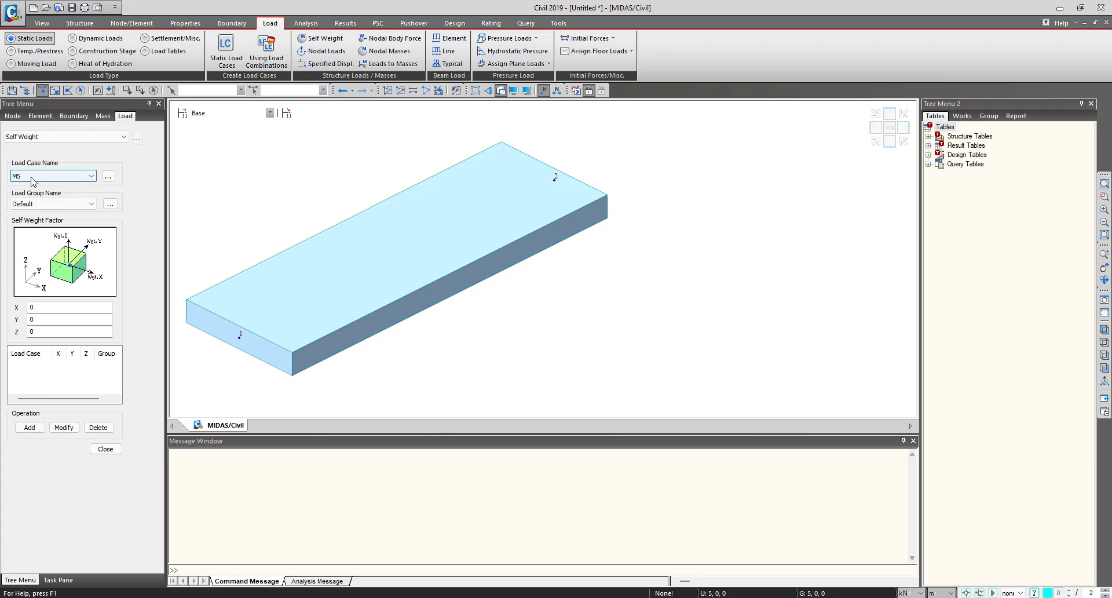
pyautogui.moveTo(42, 332); pyautogui.dragTo(13, 336)
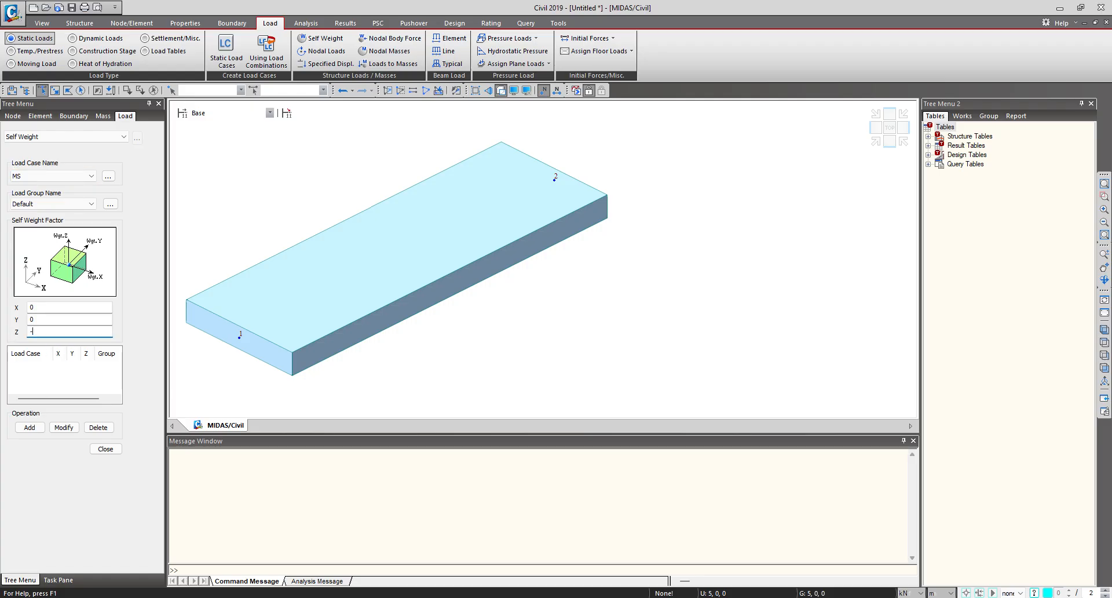
pyautogui.click(29, 430)
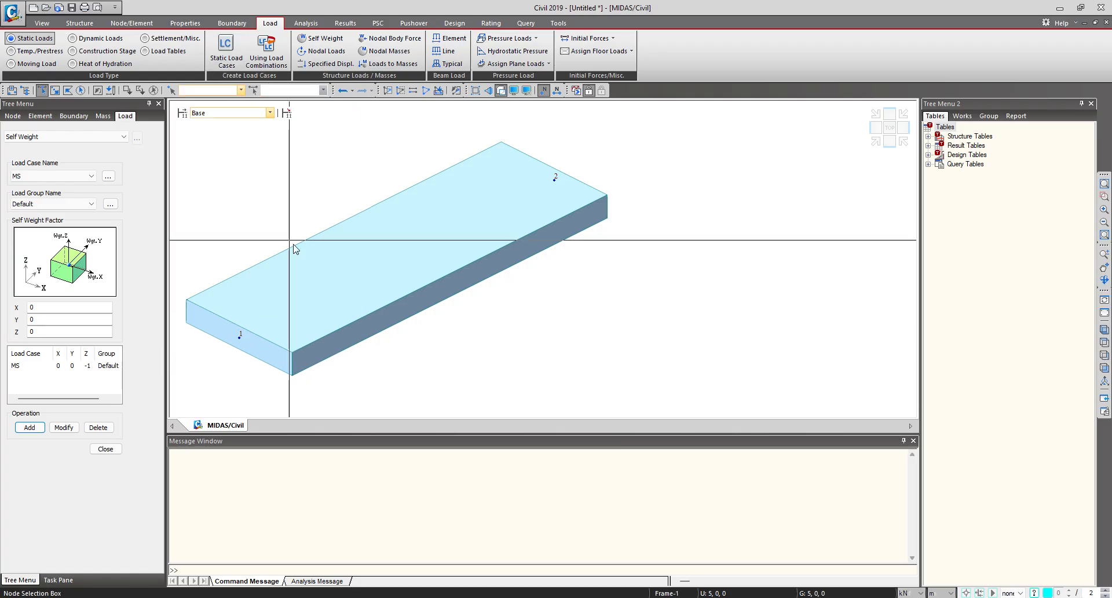
# Step: Set the moving load code to AASHTO LRFD and define traffic line lane LANE1 from node 1 to node 2
pyautogui.click(40, 65)
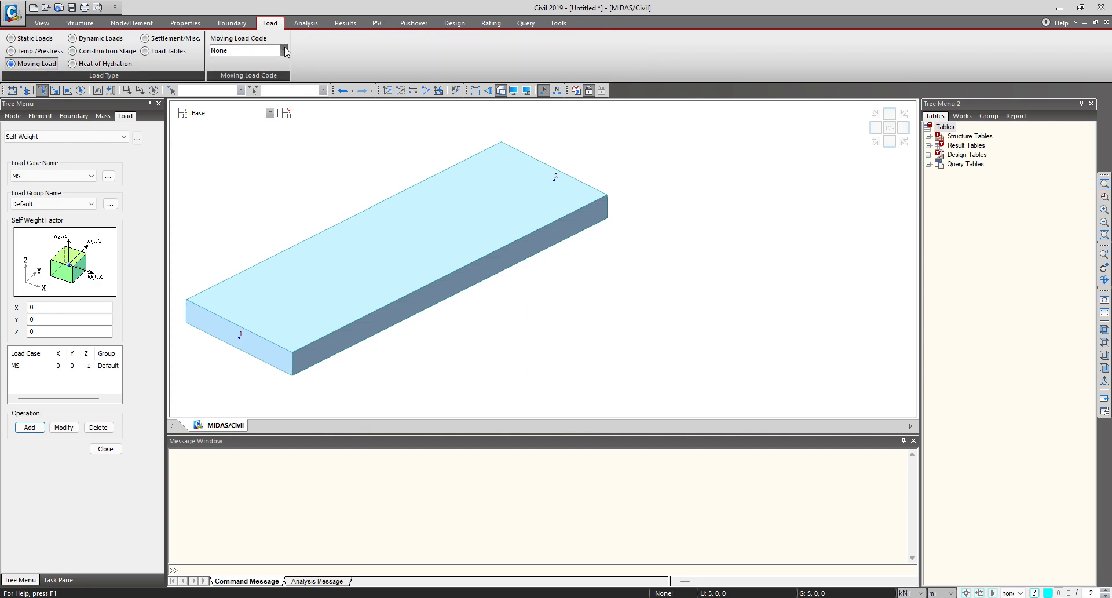
pyautogui.click(277, 91)
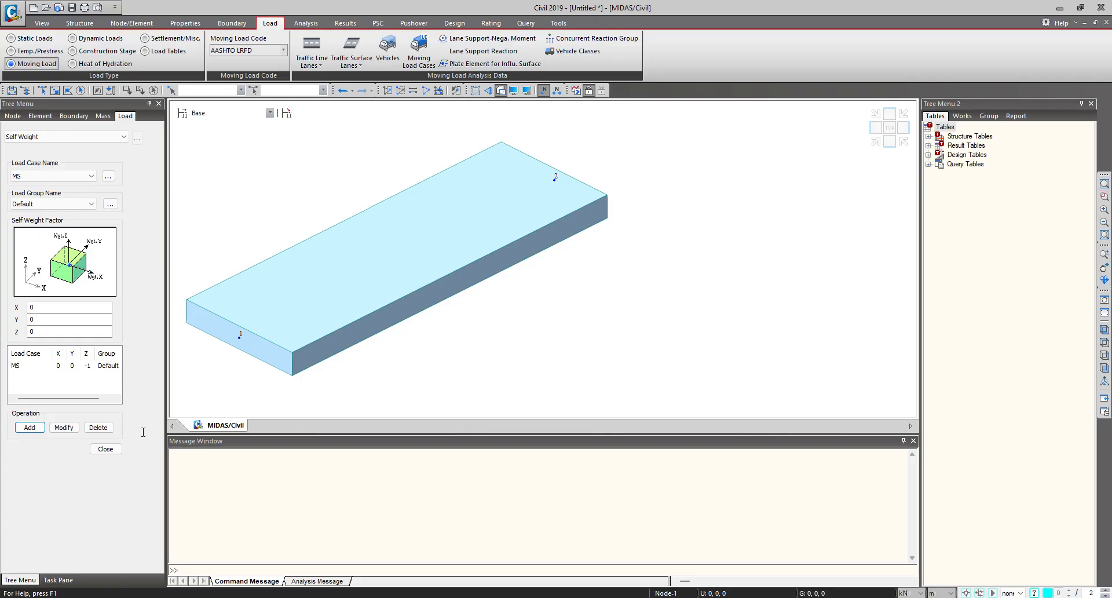
pyautogui.click(239, 338)
pyautogui.click(589, 159)
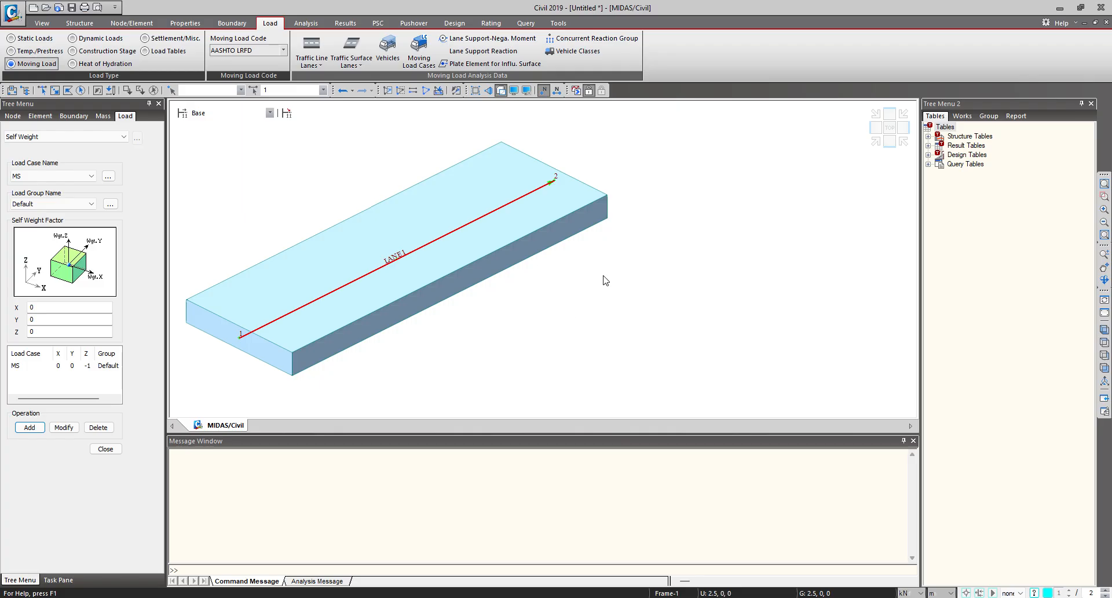
# Step: Define the moving load case TRUK and run the analysis, saving the model as TUTORIAL PELAT INJAK
pyautogui.click(289, 114)
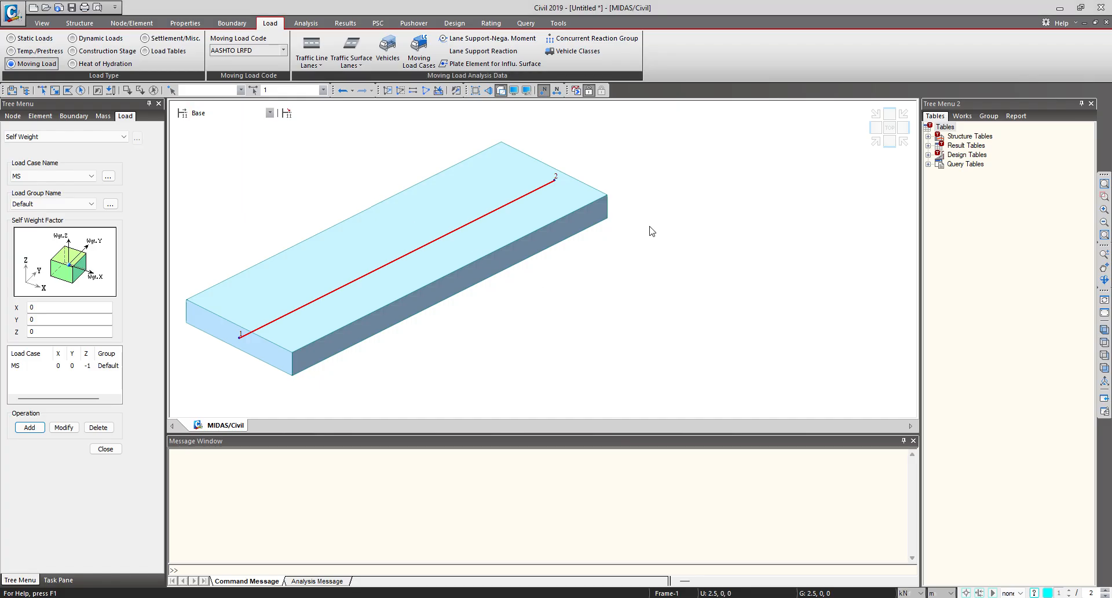
pyautogui.moveTo(487, 261); pyautogui.dragTo(603, 266, button='middle')
pyautogui.scroll(-1, 595, 258)
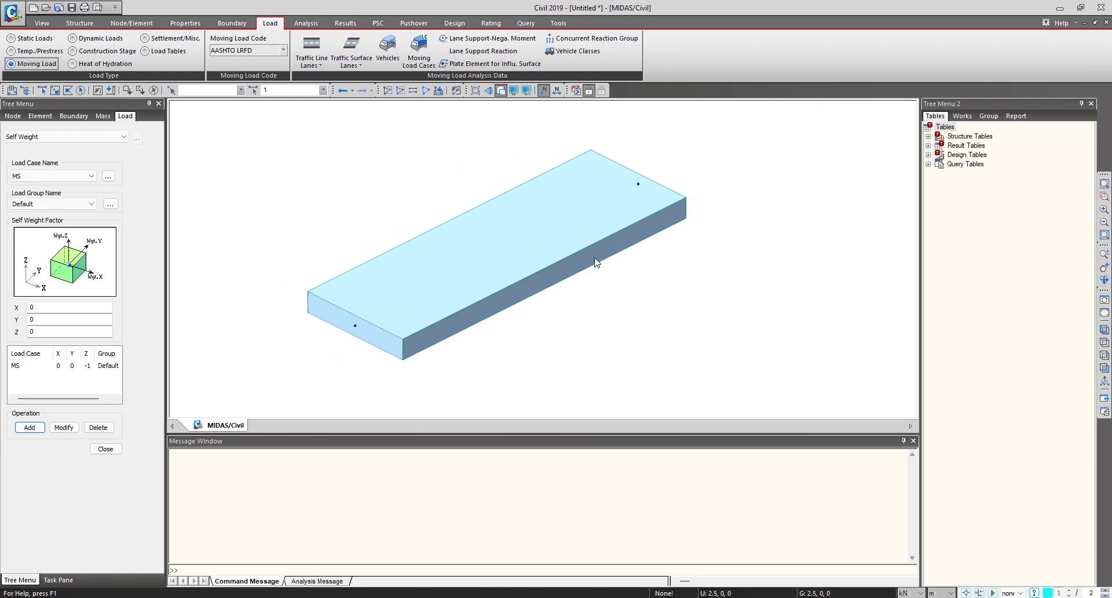
pyautogui.click(580, 90)
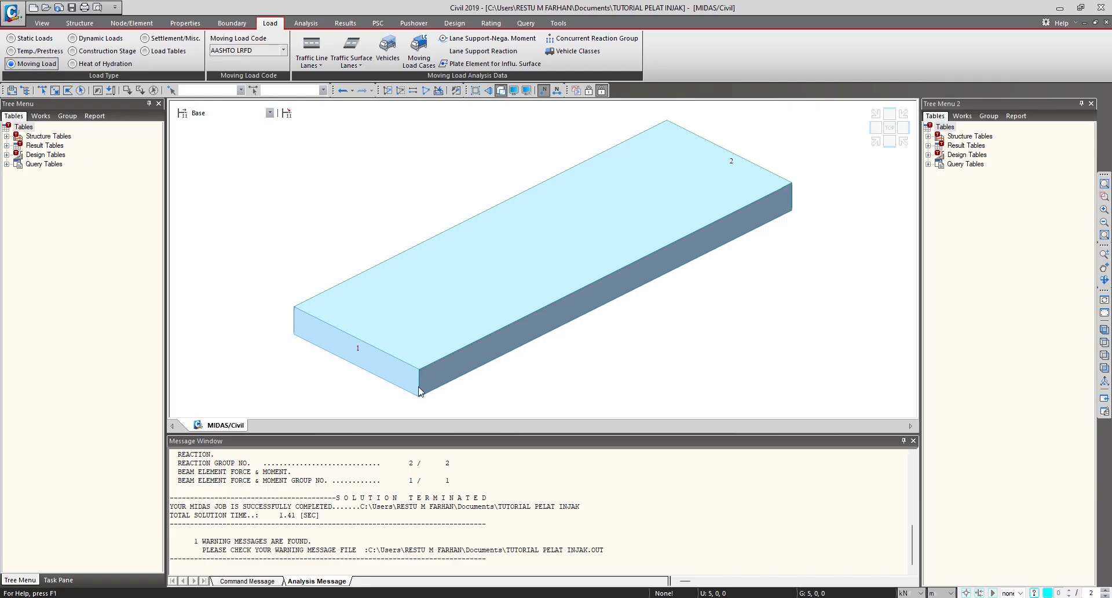
pyautogui.scroll(10, 383, 562)
pyautogui.scroll(2, 313, 515)
pyautogui.scroll(-12, 312, 516)
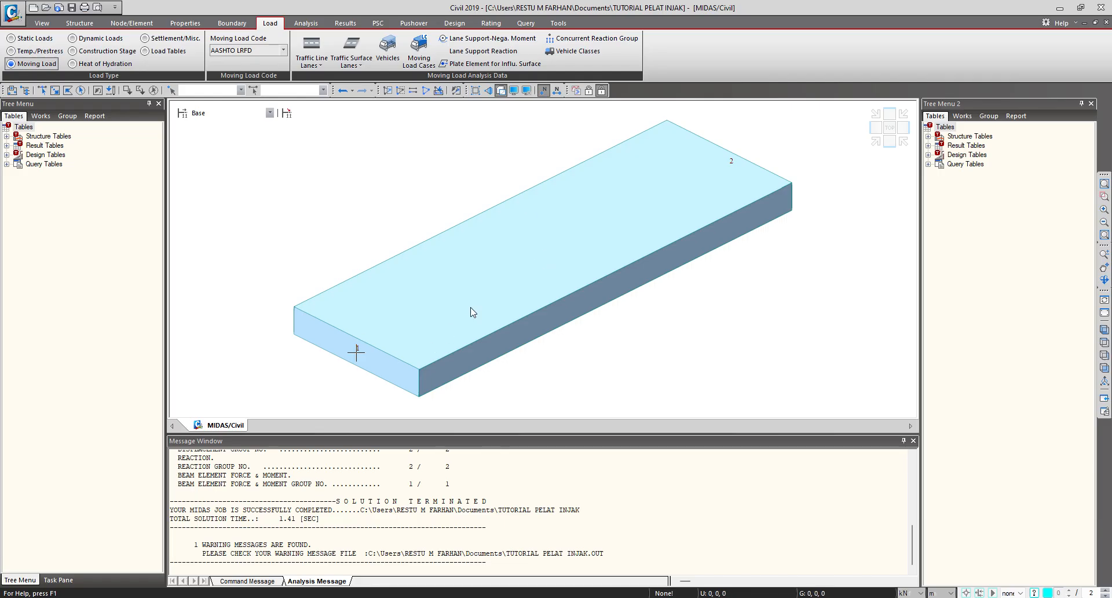
# Step: Open the beam force diagrams from the analysis results and select moving load case MVall: TRUK
pyautogui.click(186, 24)
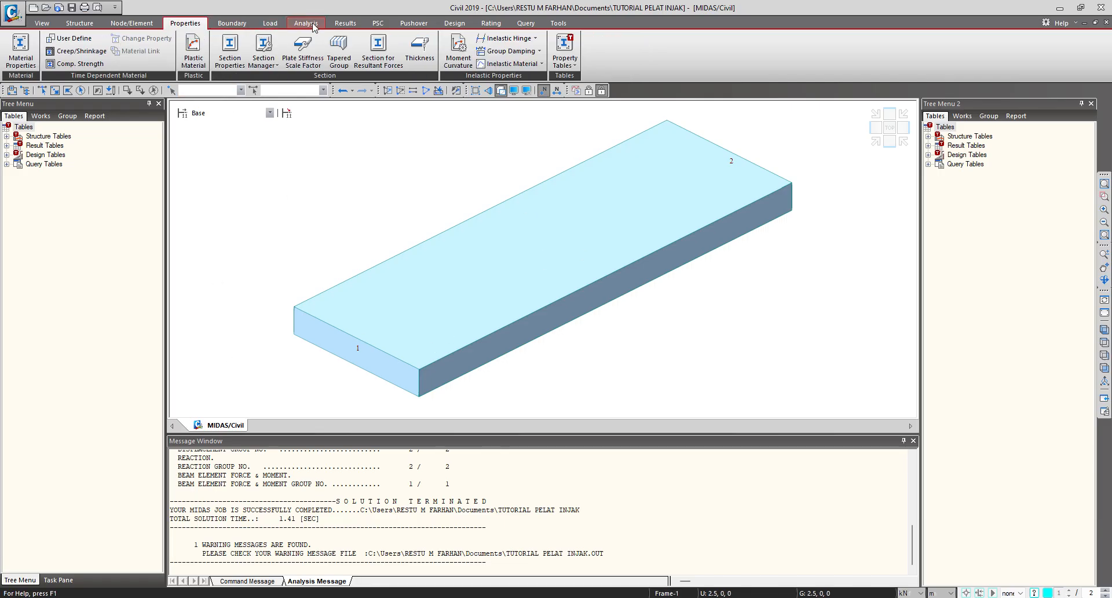
pyautogui.click(345, 24)
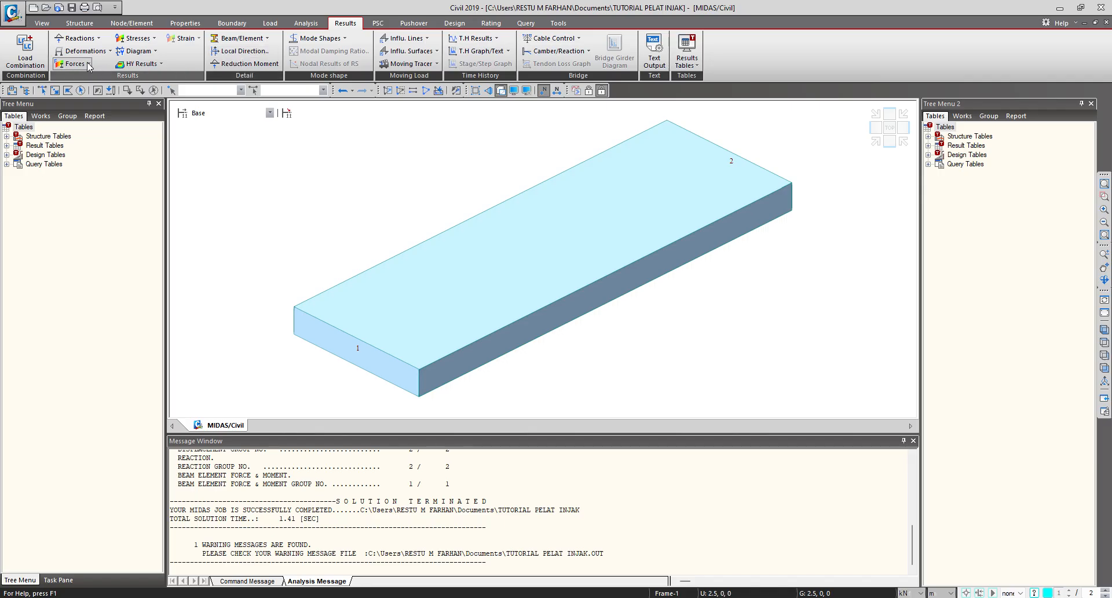
pyautogui.click(82, 103)
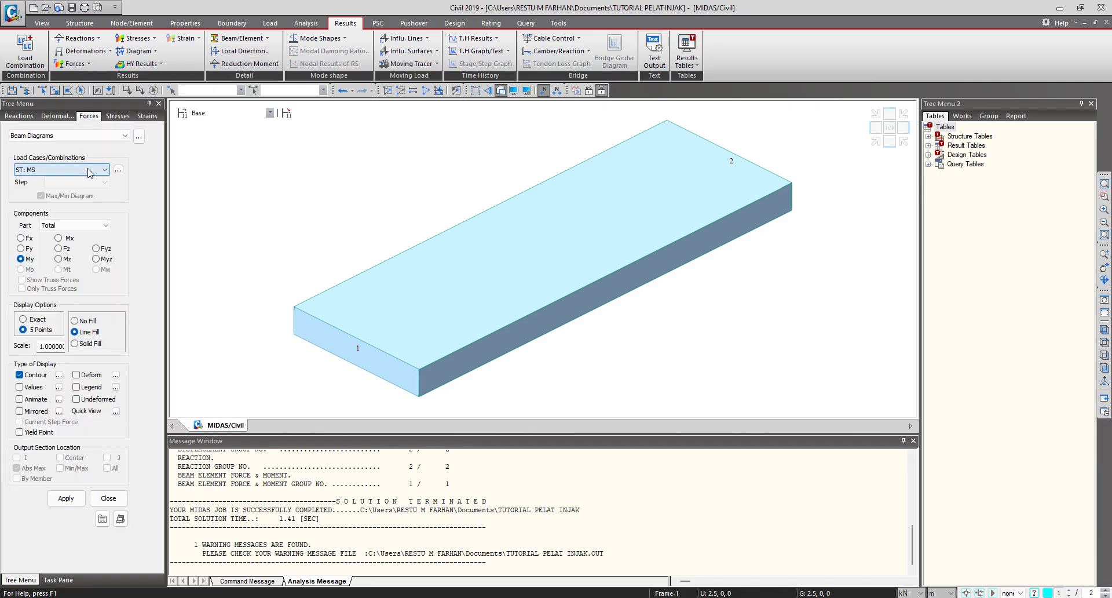
pyautogui.click(80, 199)
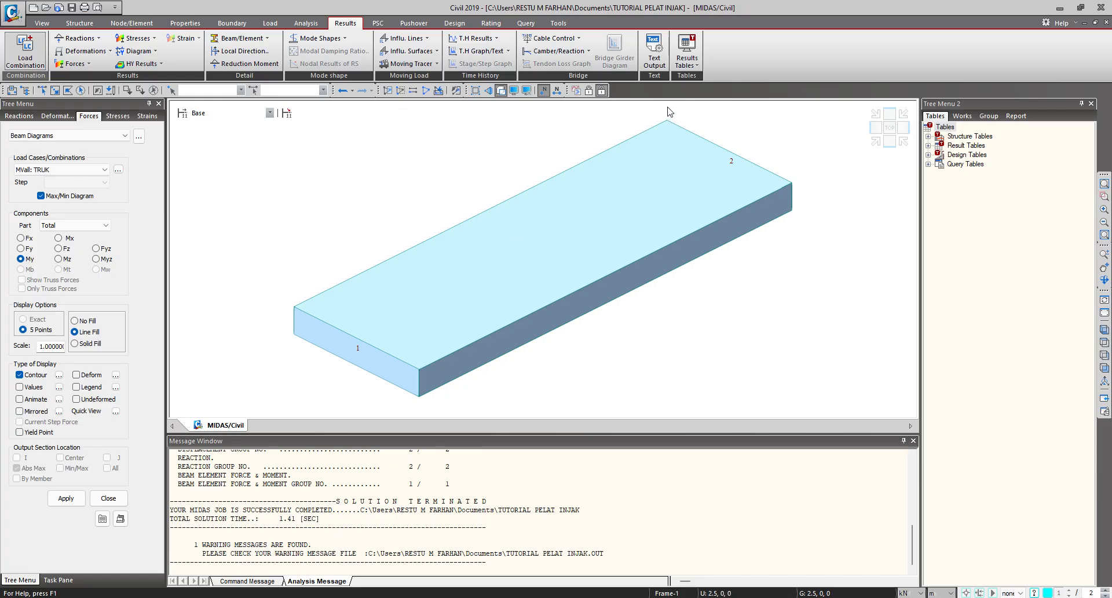
# Step: Unlock the model to define load combination KUAT 1 and rerun the analysis
pyautogui.click(589, 90)
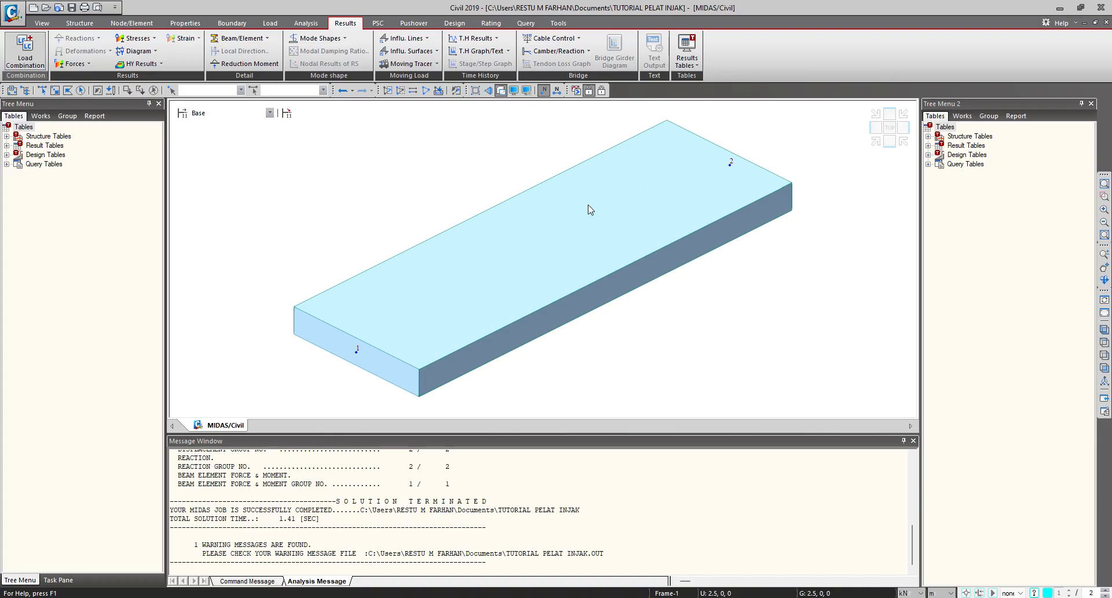
pyautogui.click(246, 188)
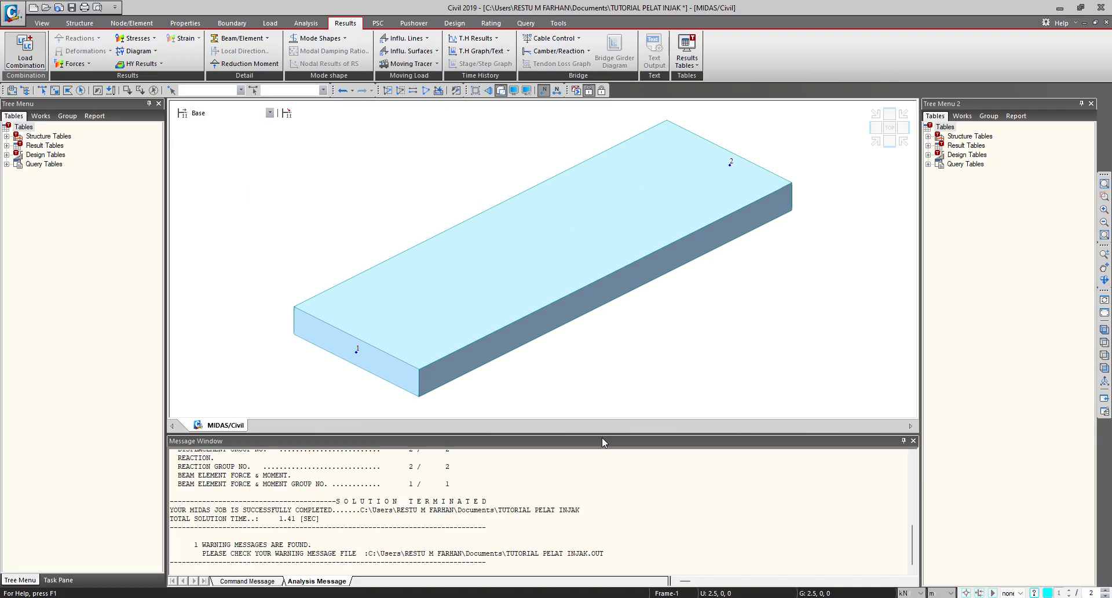
pyautogui.click(588, 91)
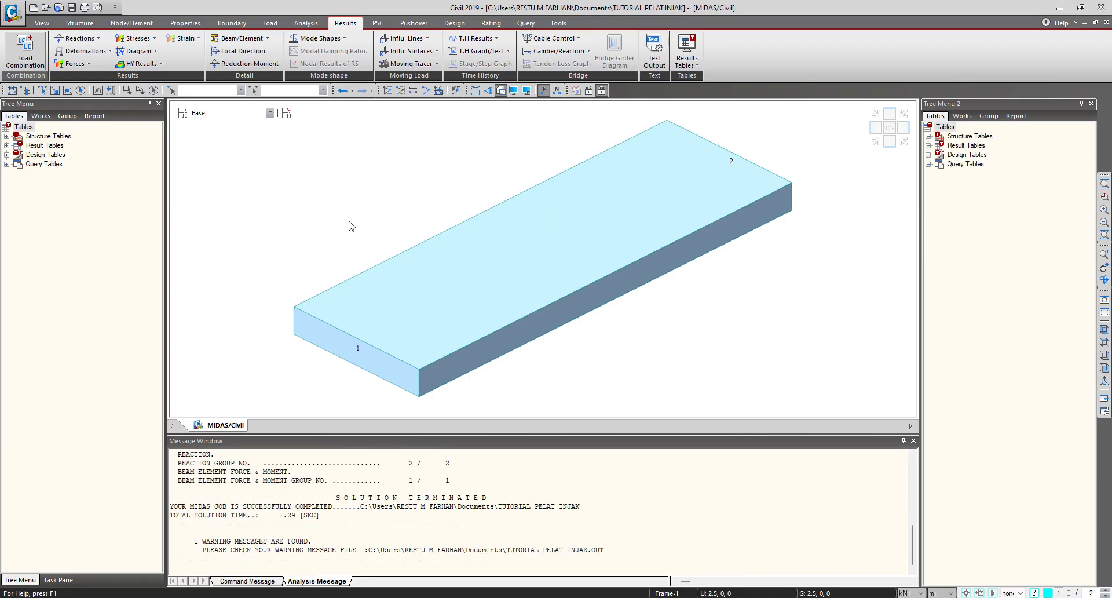
# Step: Display the My beam diagram for combination CBall: KUAT 1 with solid fill and a legend, in front view
pyautogui.click(67, 51)
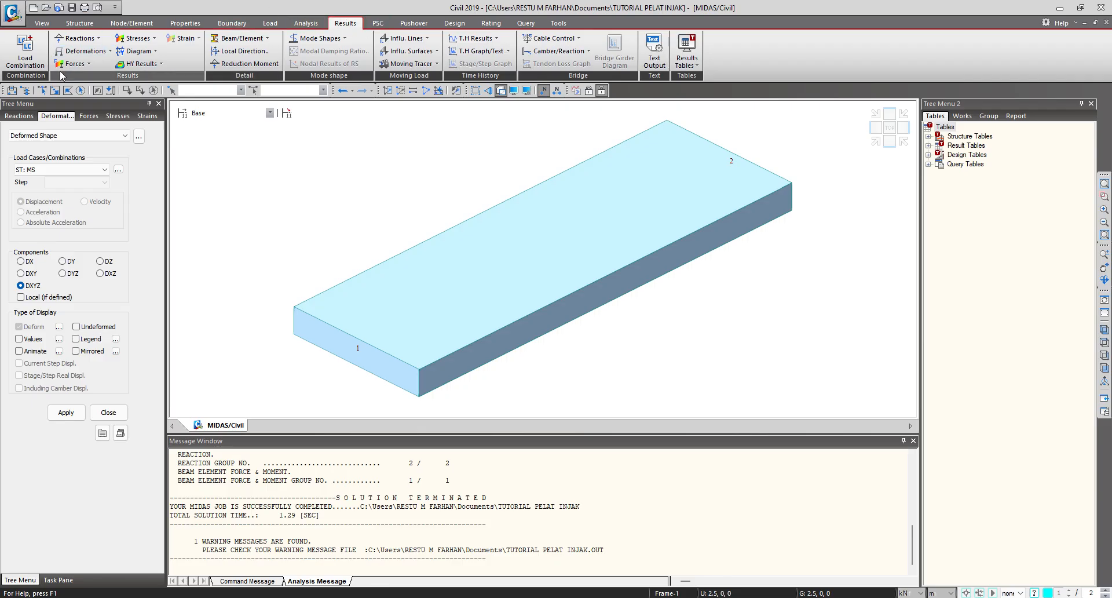
pyautogui.click(88, 116)
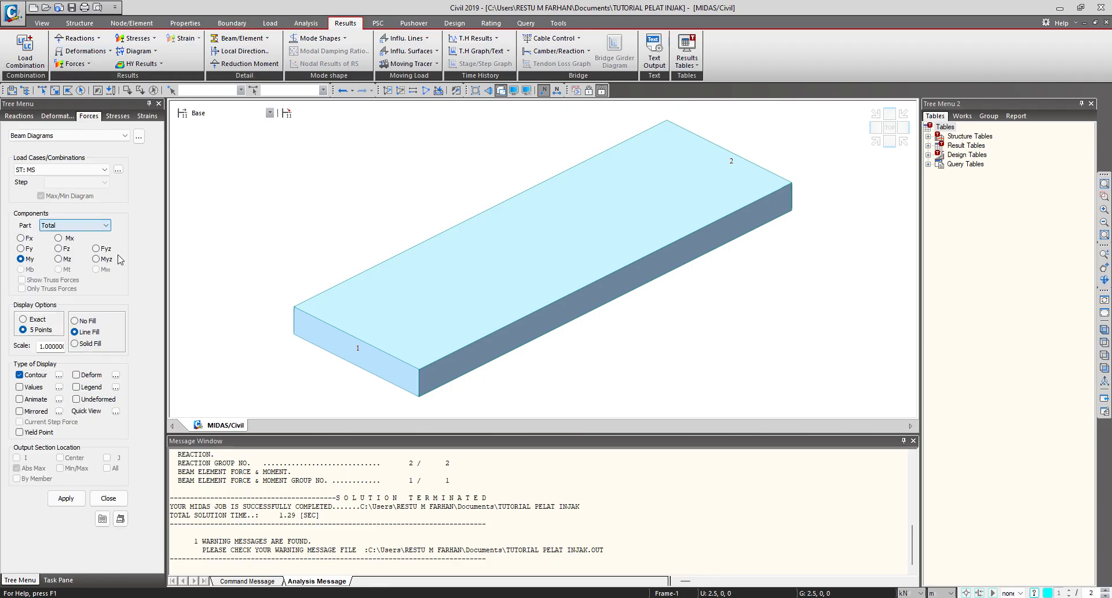
pyautogui.click(61, 226)
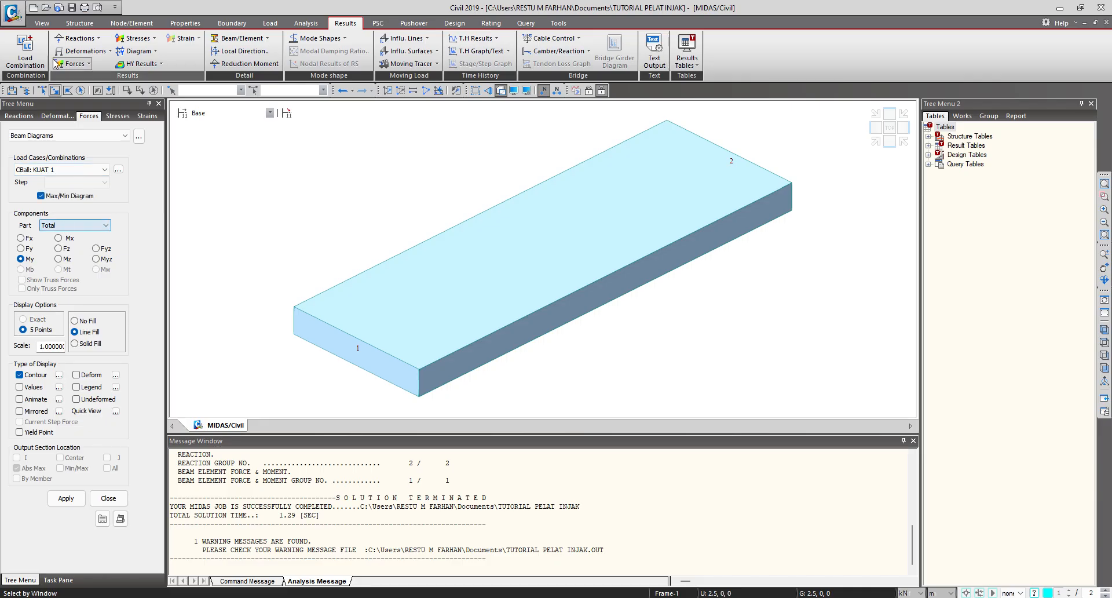
pyautogui.click(92, 345)
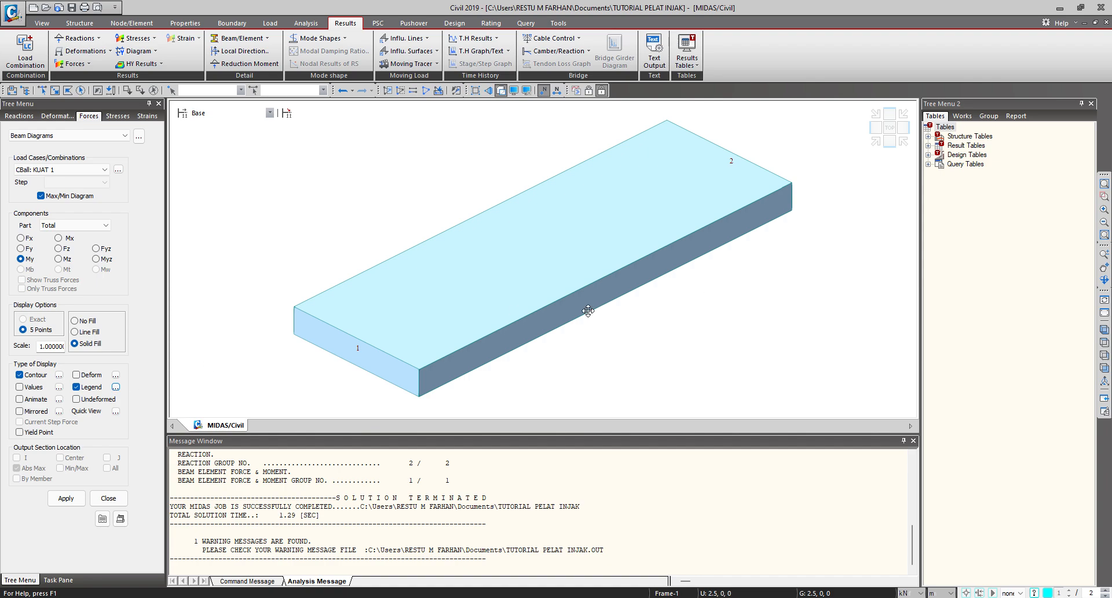
pyautogui.click(545, 346)
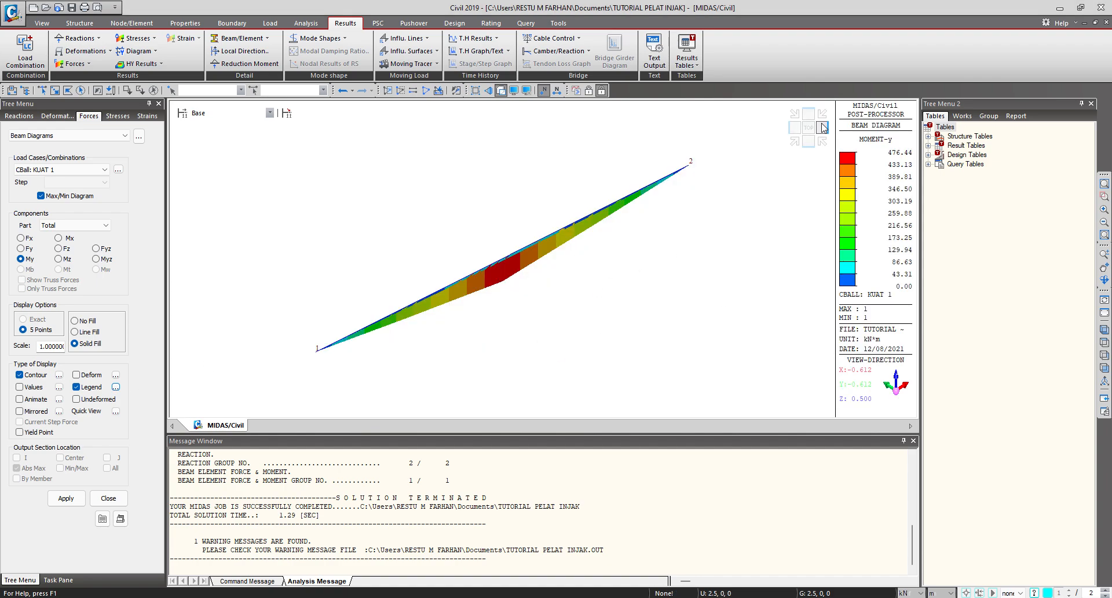
pyautogui.click(799, 146)
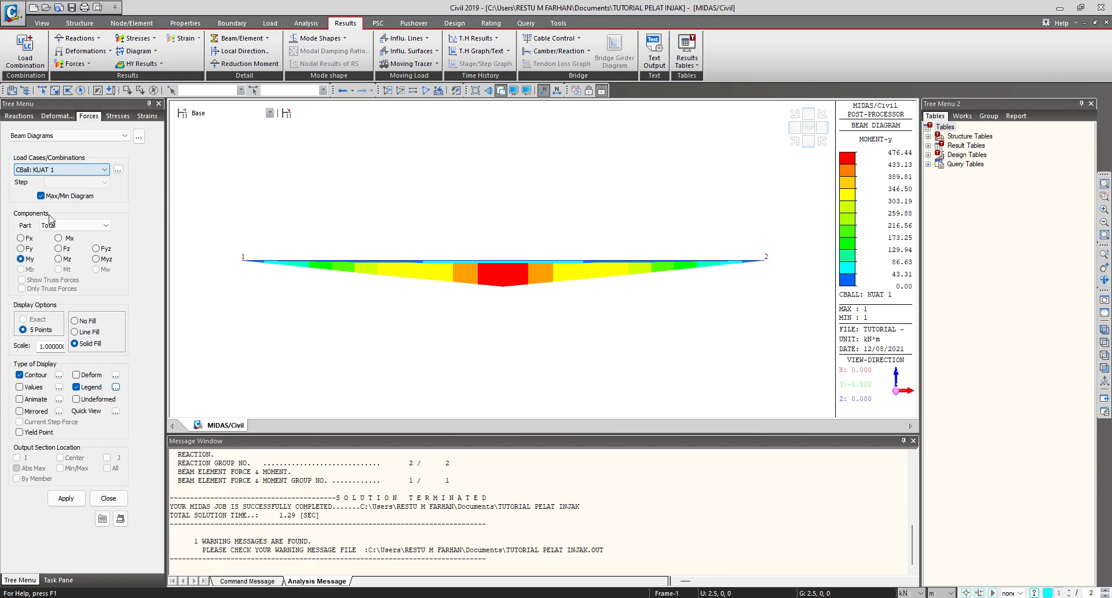
# Step: Display the Fz shear force diagram of the beam for combination KUAT 1
pyautogui.click(66, 248)
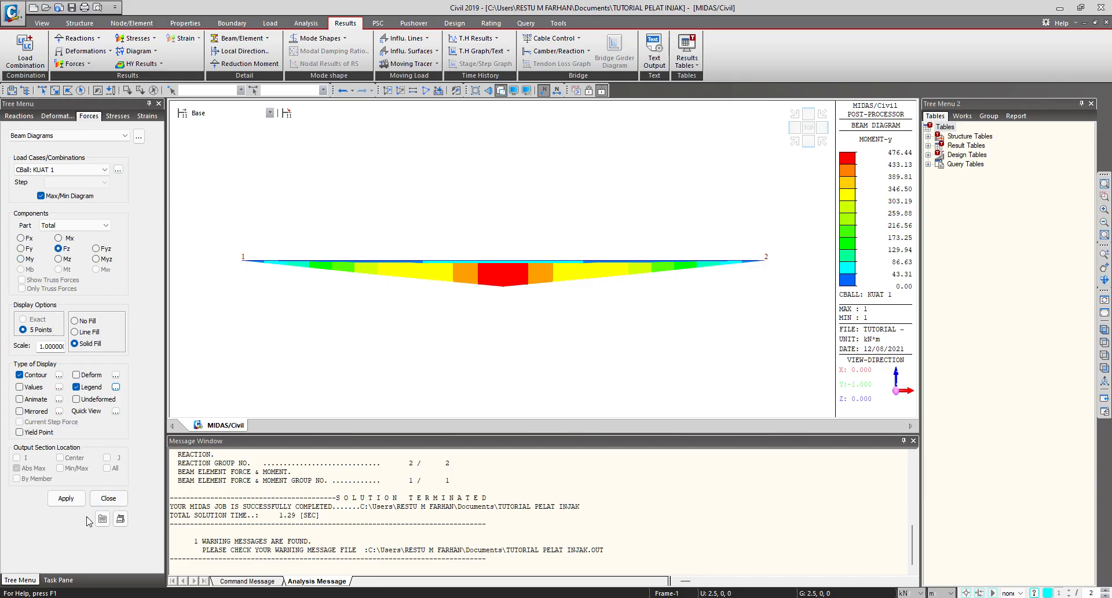
pyautogui.click(66, 499)
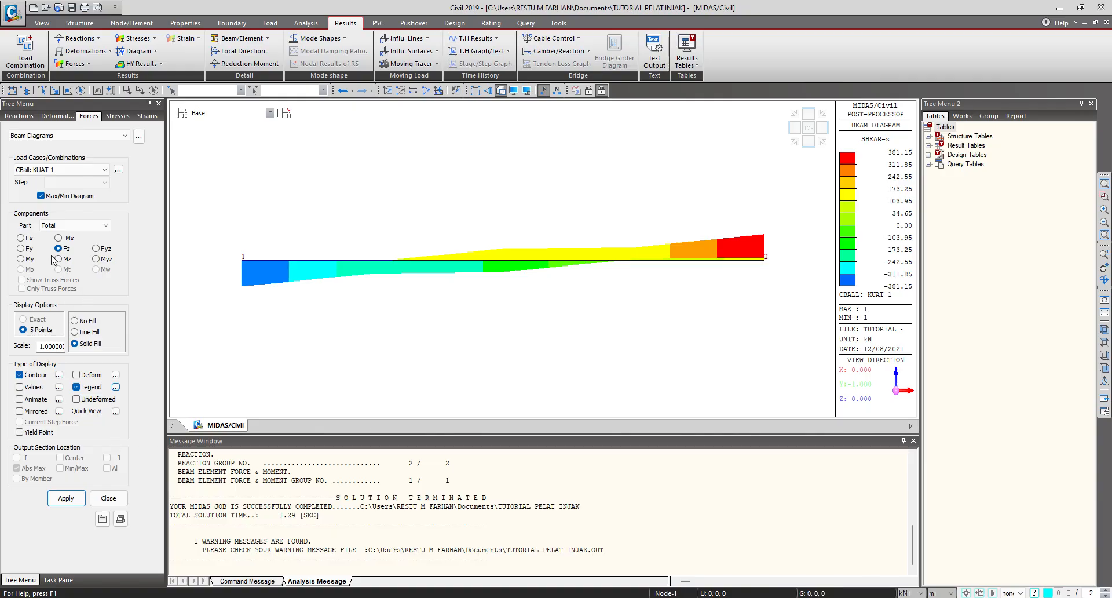
# Step: Redisplay the My moment diagram for KUAT 1 and examine the beam element's moment values at mid-span
pyautogui.click(21, 259)
pyautogui.click(66, 498)
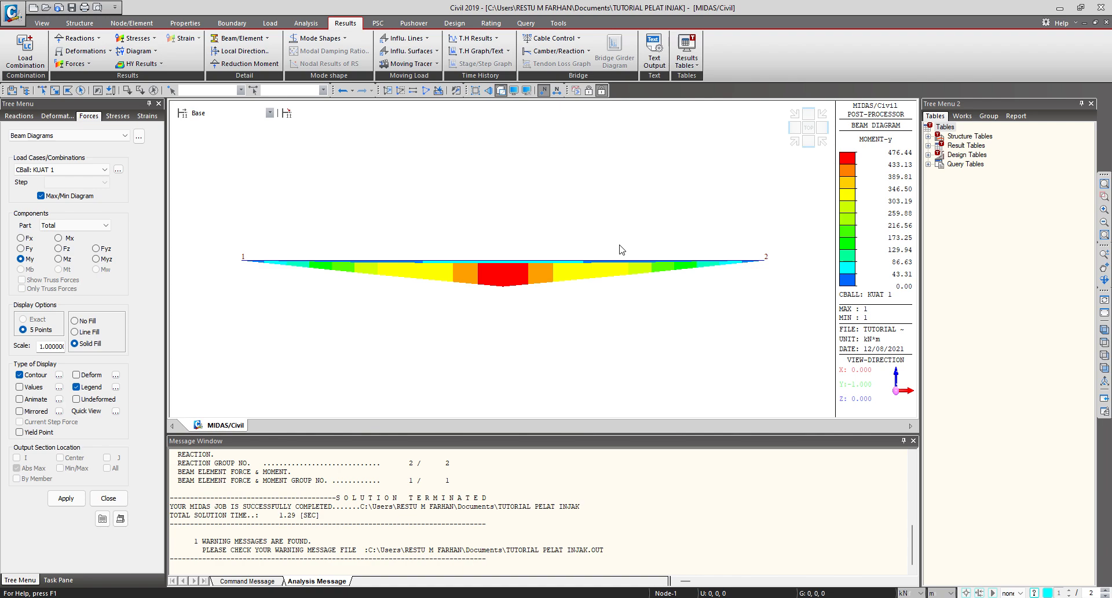
pyautogui.scroll(10, 584, 552)
pyautogui.scroll(1, 584, 552)
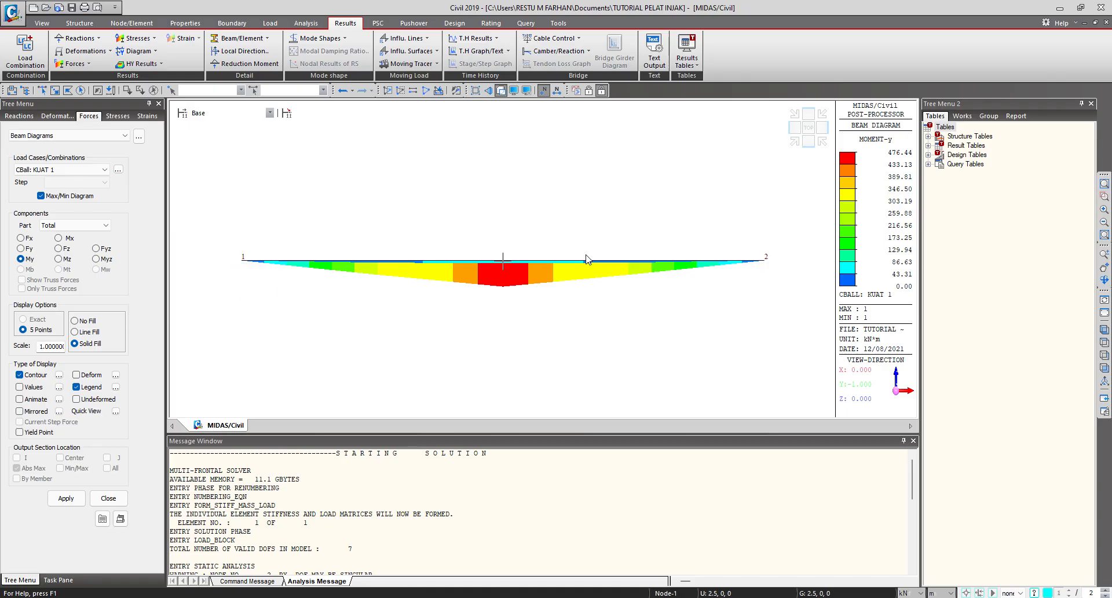
pyautogui.moveTo(505, 257)
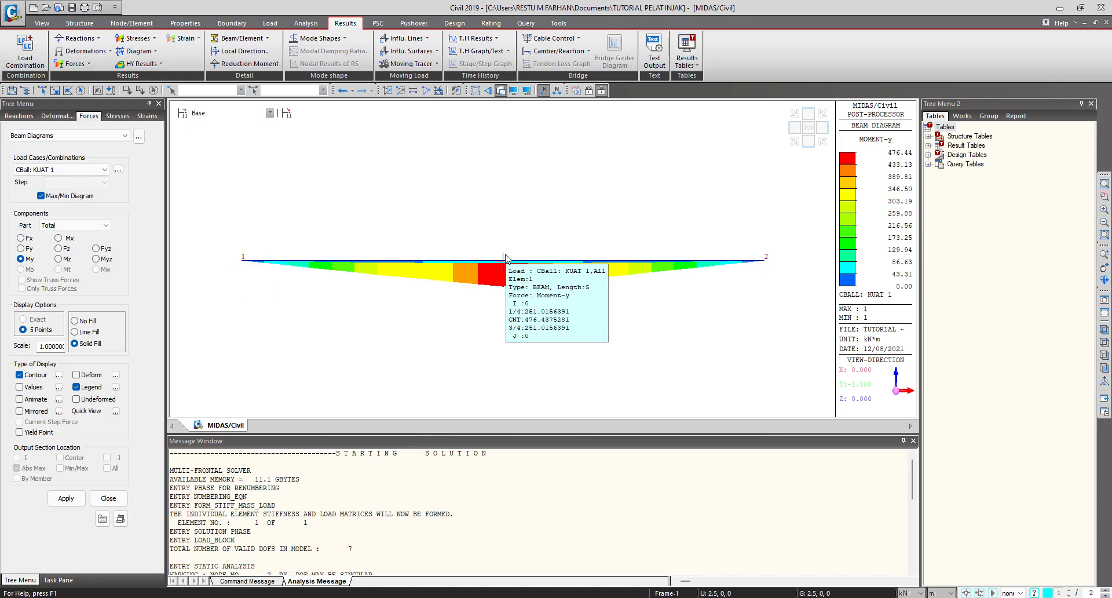